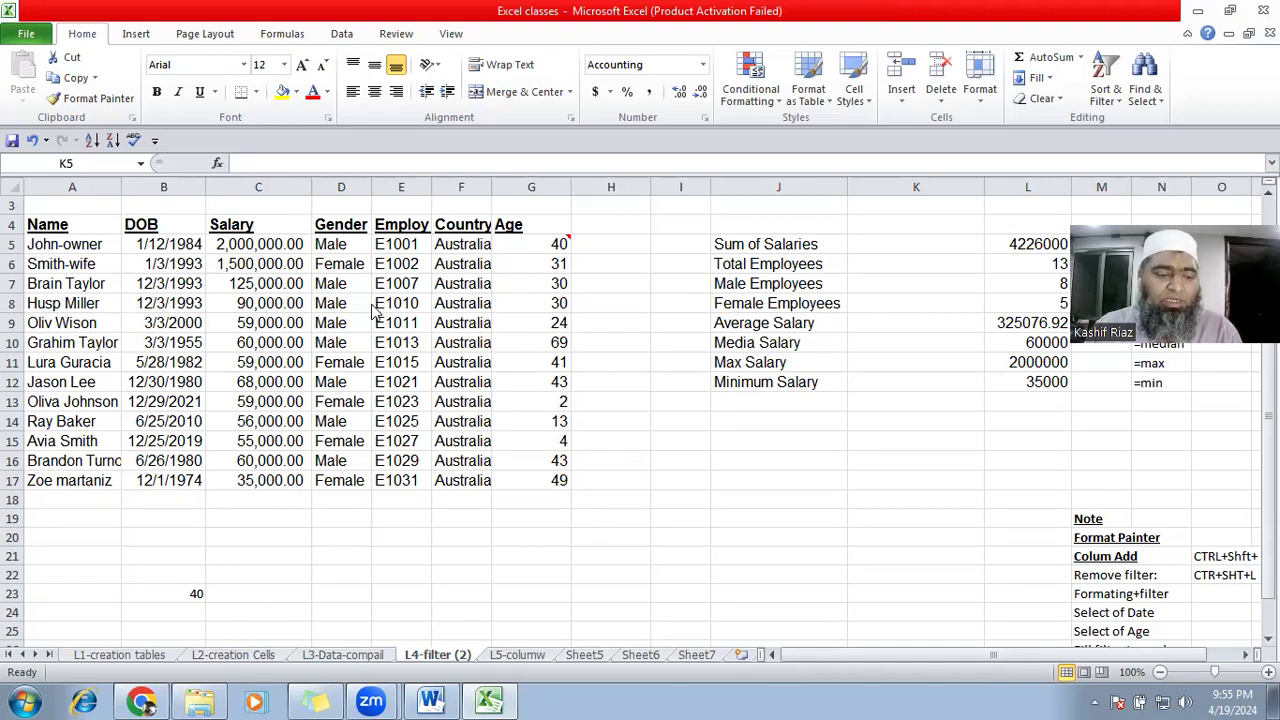
Set the font of the whole employee table, headers included, to Calibri at size 16.
left_click(134, 279)
left_click(74, 284)
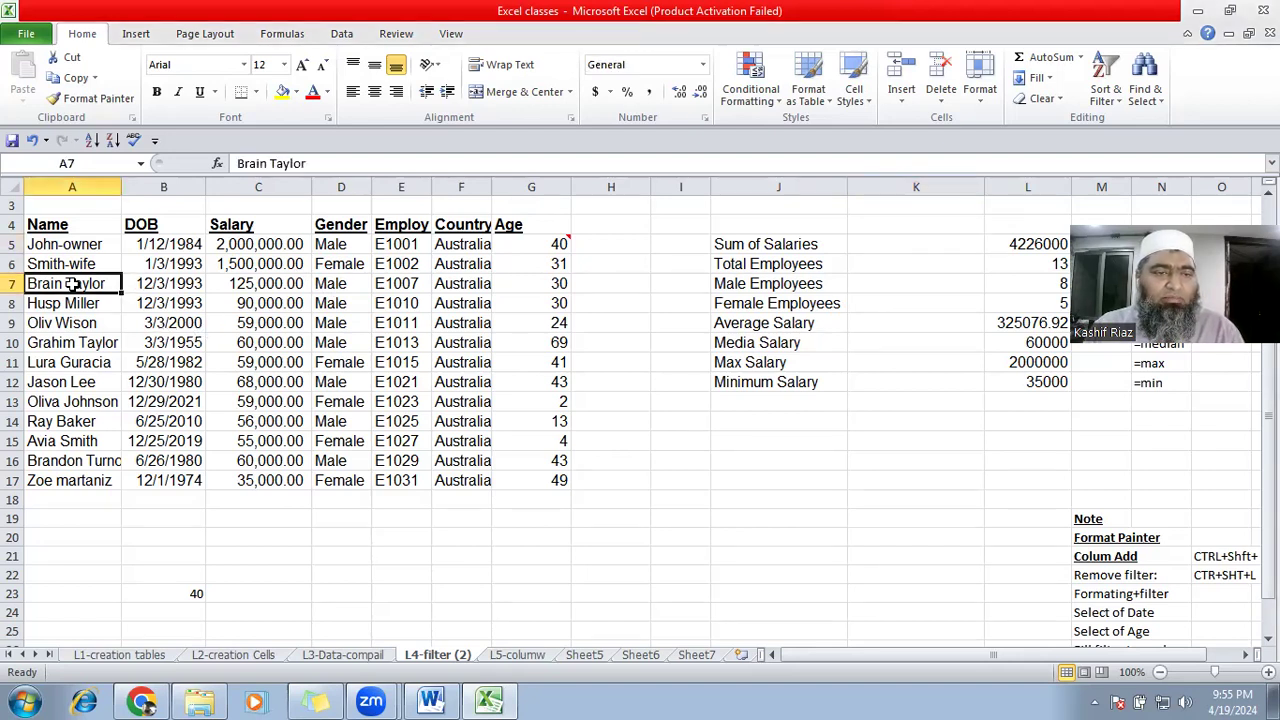
key("ctrl+a")
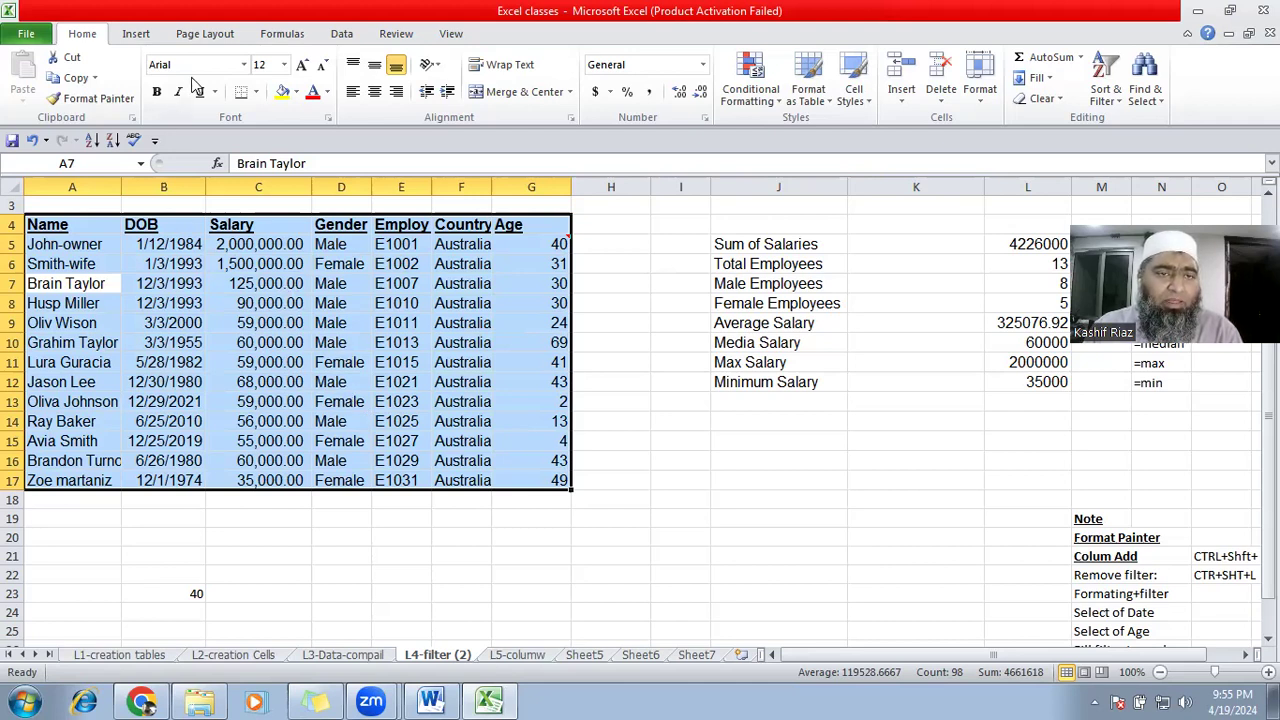
left_click(244, 65)
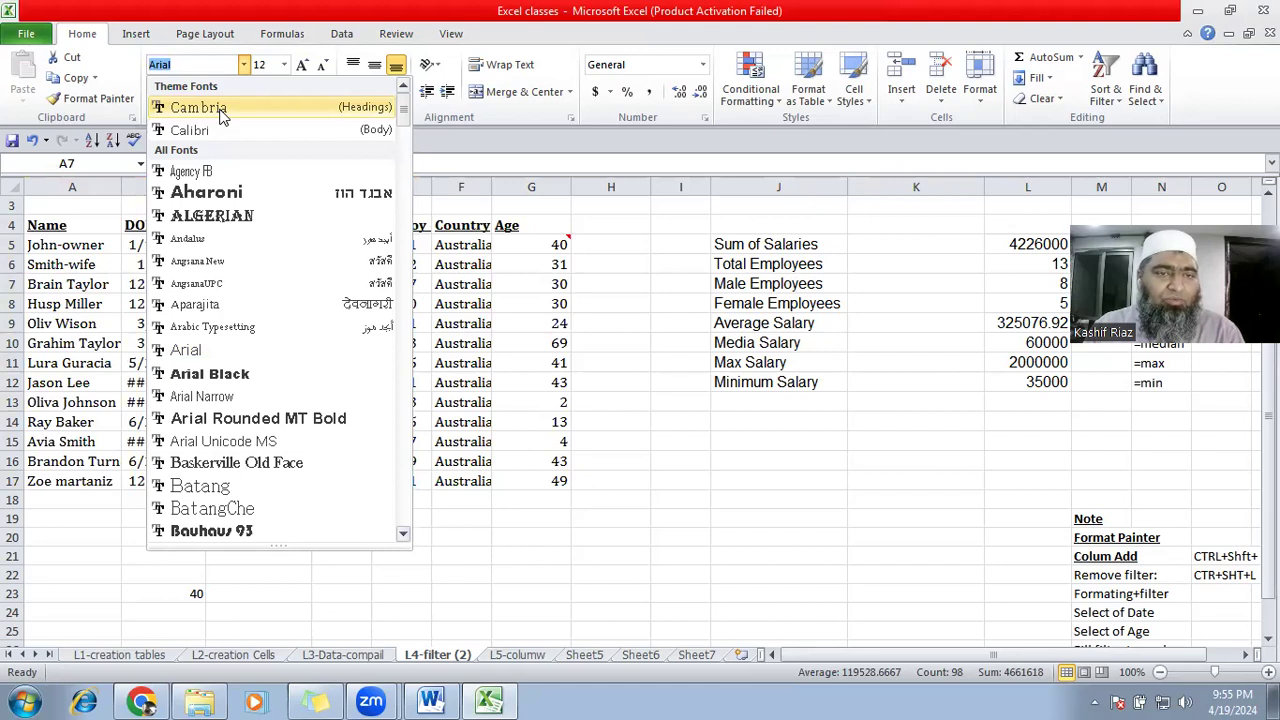
left_click(211, 66)
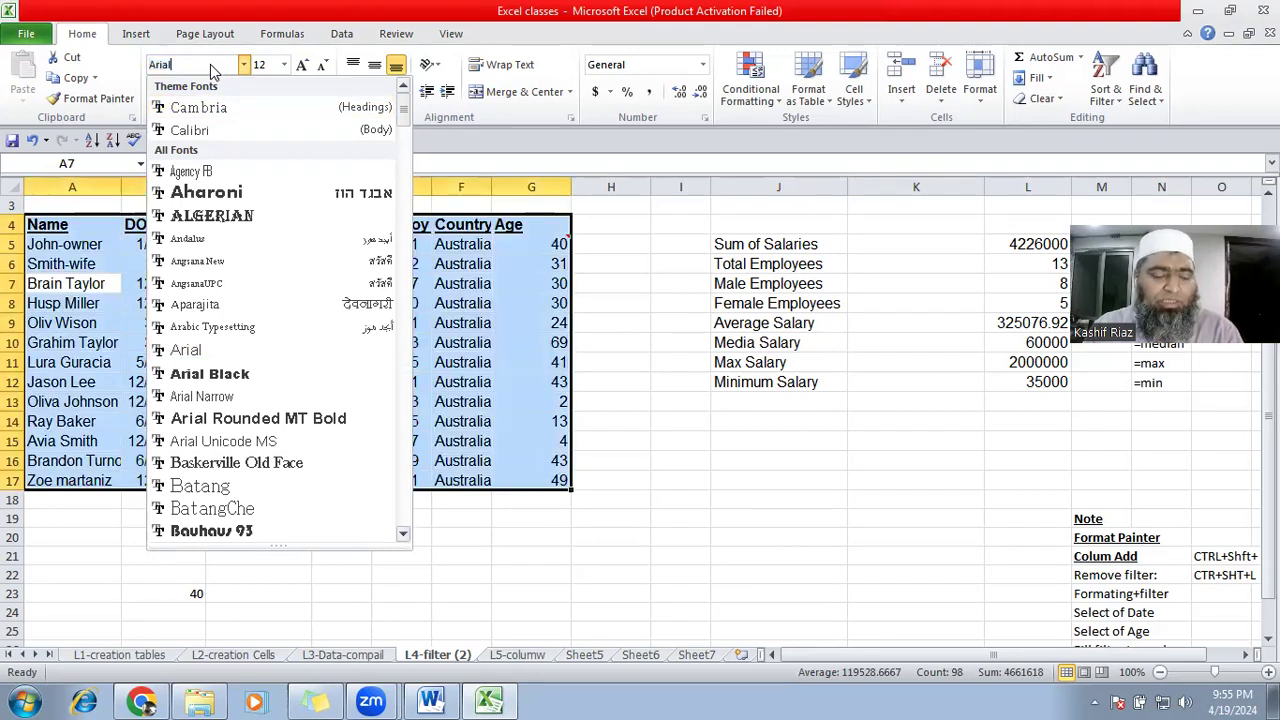
double_click(211, 66)
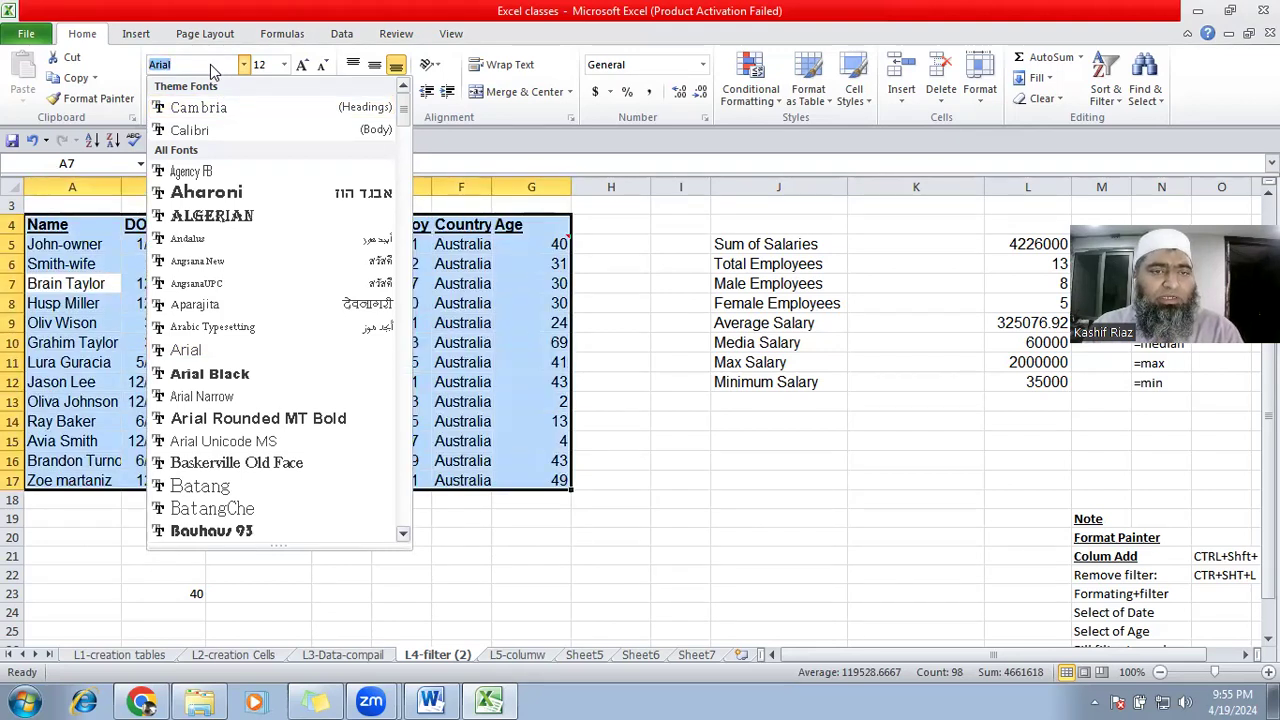
type("Camb")
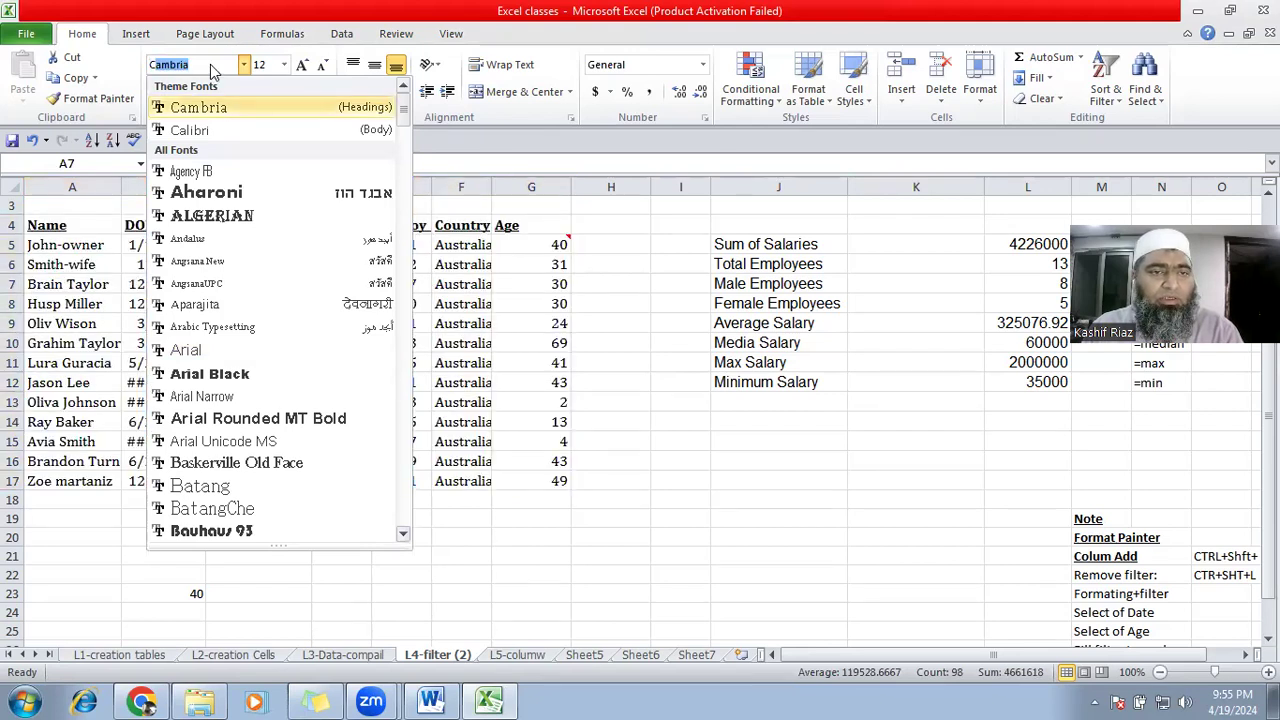
left_click(270, 131)
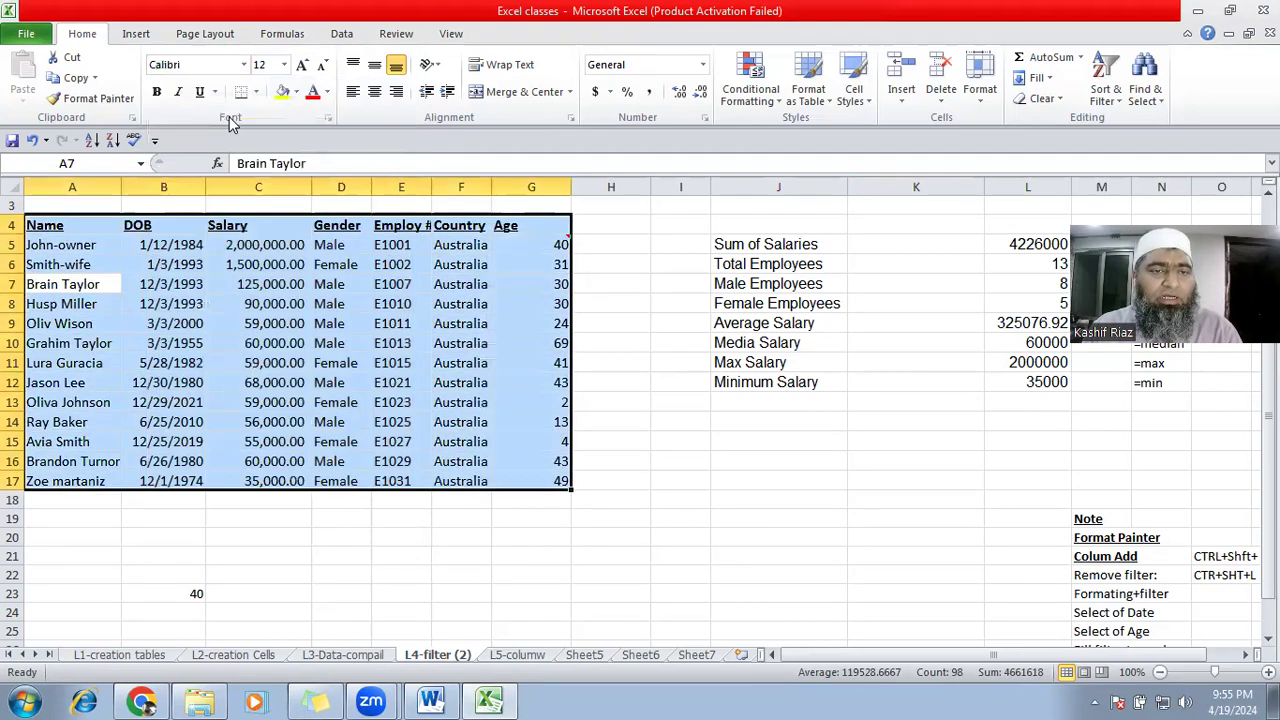
left_click(284, 65)
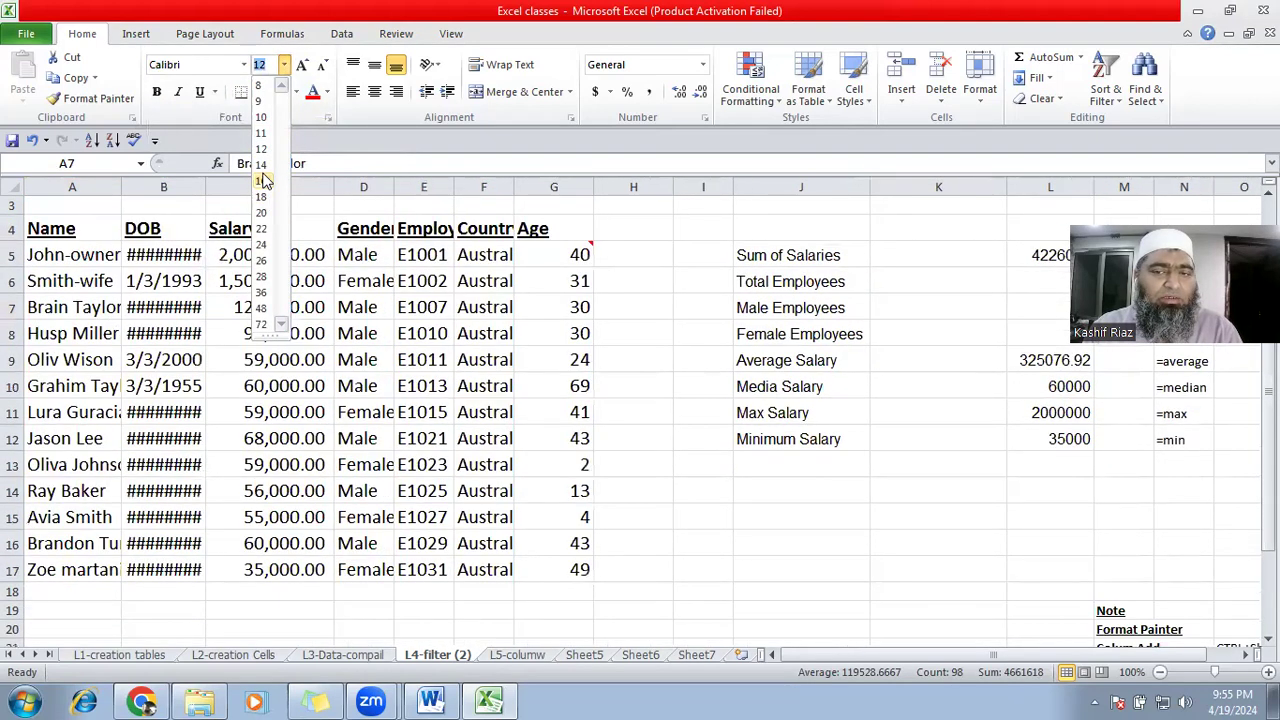
left_click(263, 181)
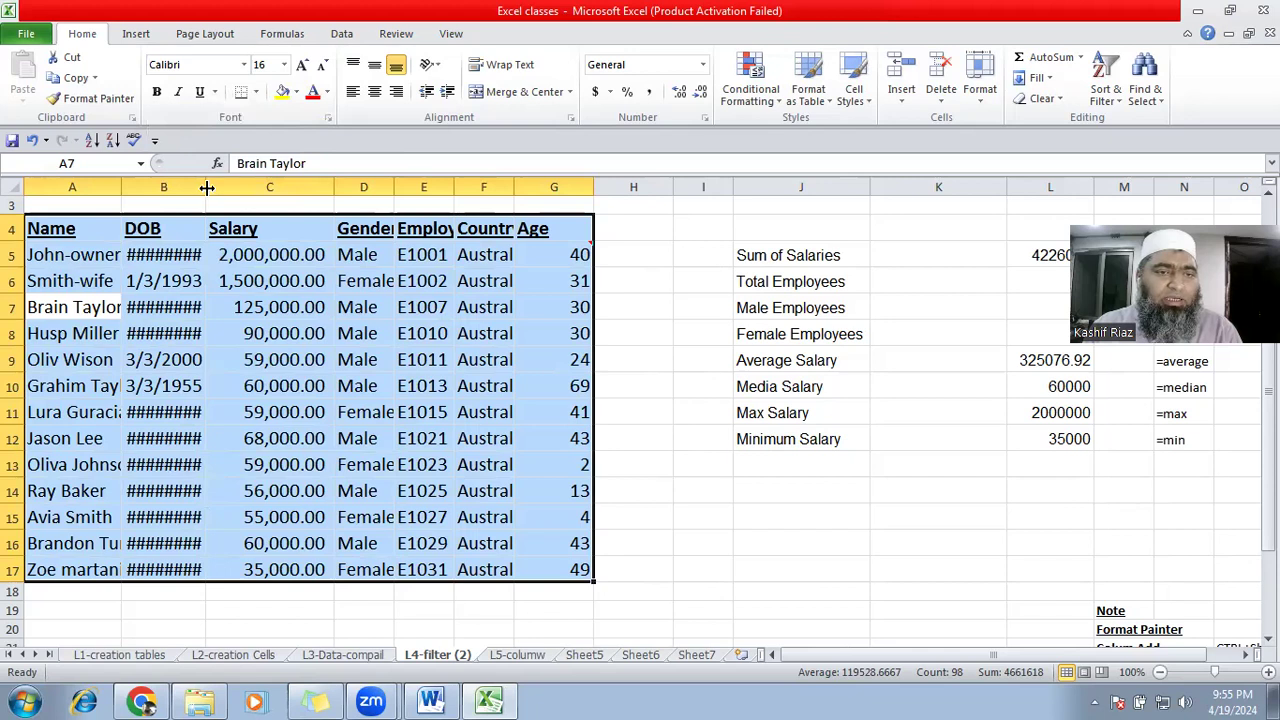
Widen the DOB column and fit the Name, Gender and Country columns to their contents.
left_click_drag(207, 187, 229, 188)
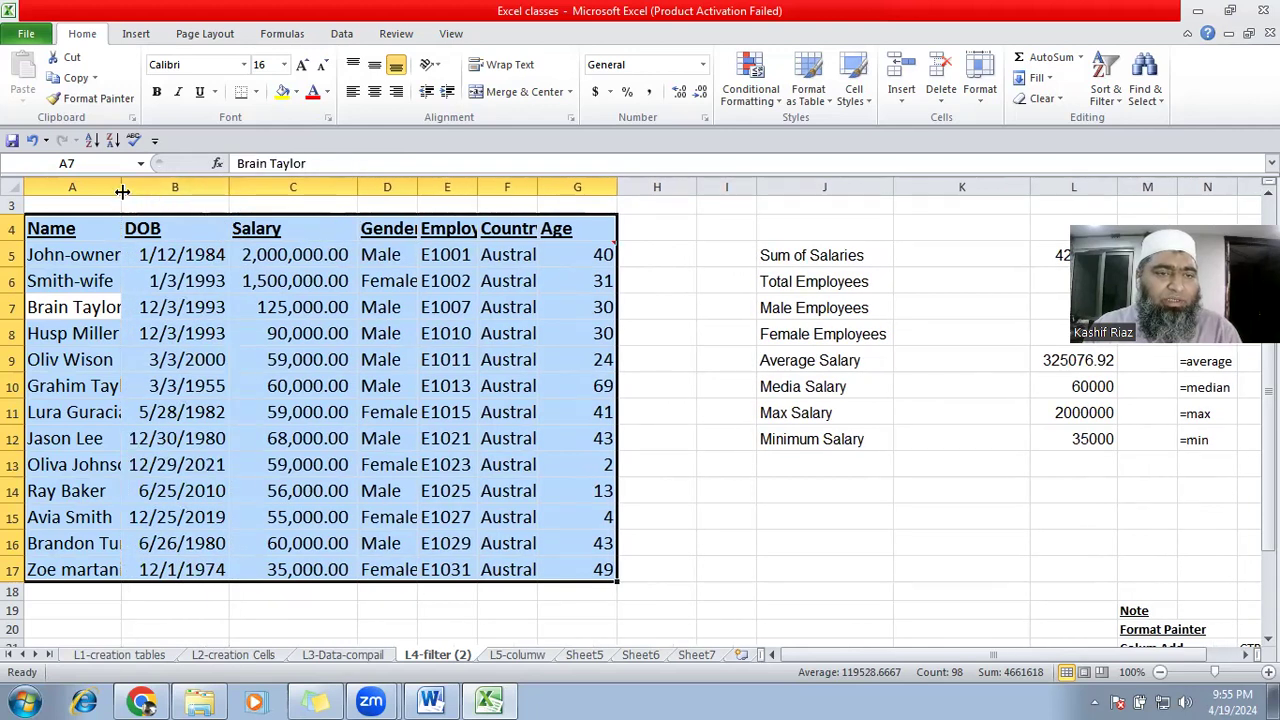
left_click_drag(120, 187, 133, 187)
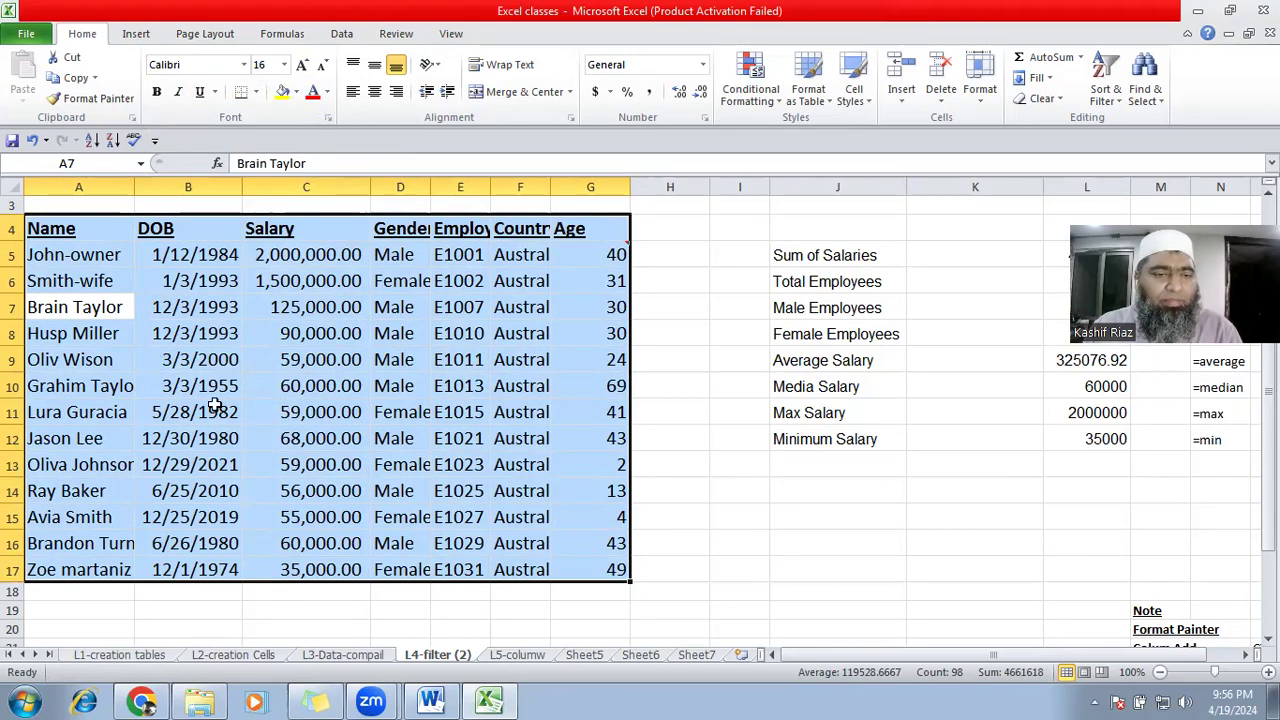
double_click(137, 179)
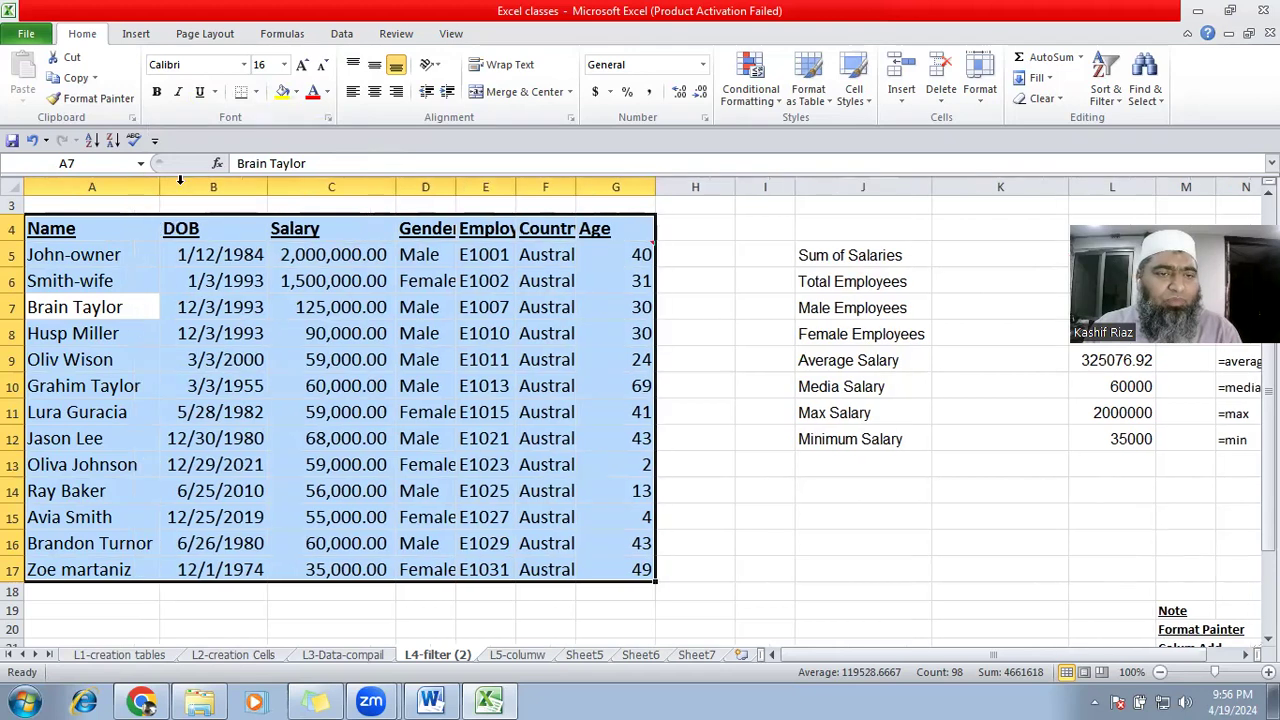
double_click(455, 180)
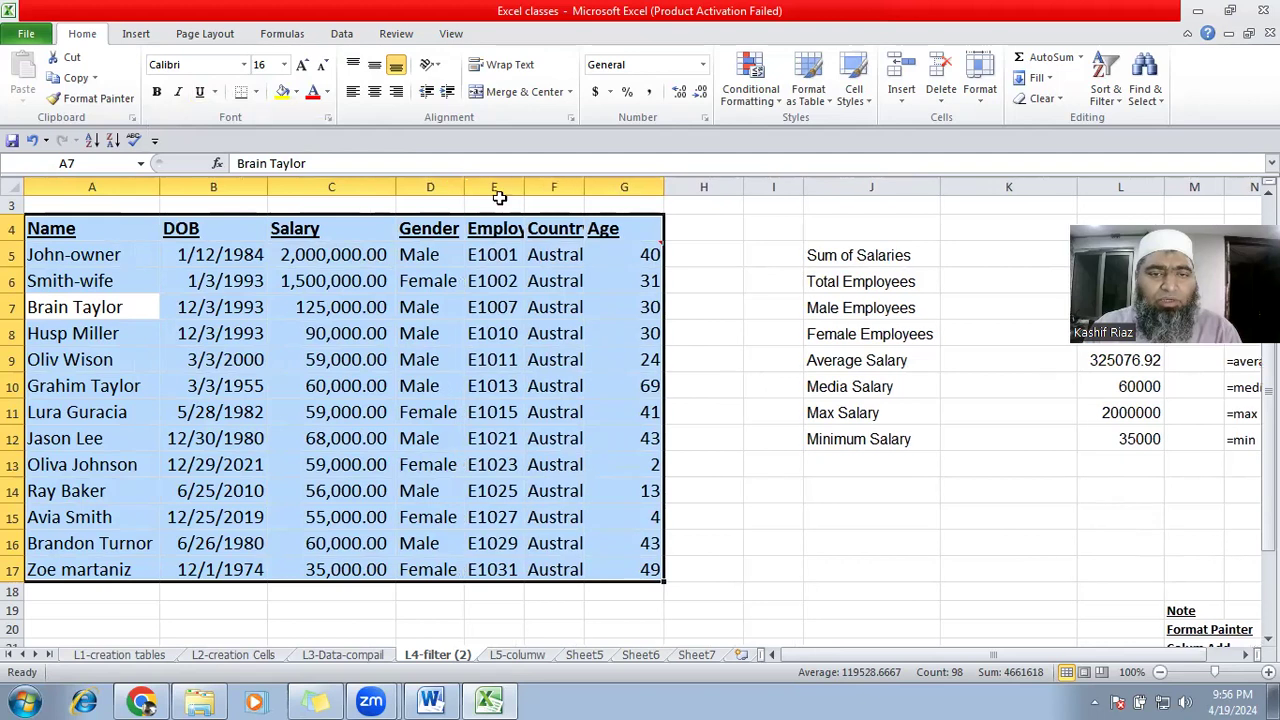
double_click(584, 180)
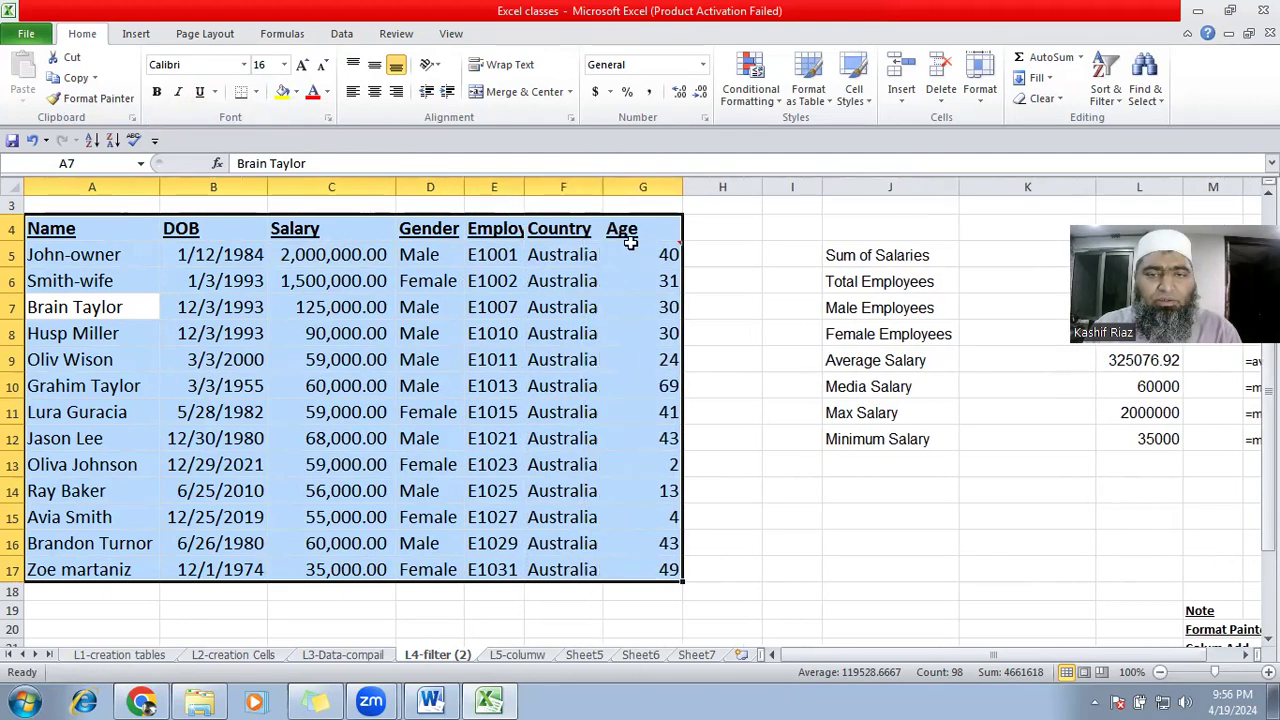
Apply the Accent2 cell style to the Sum of Salaries label in J5 and set its font size to 14.
left_click(880, 257)
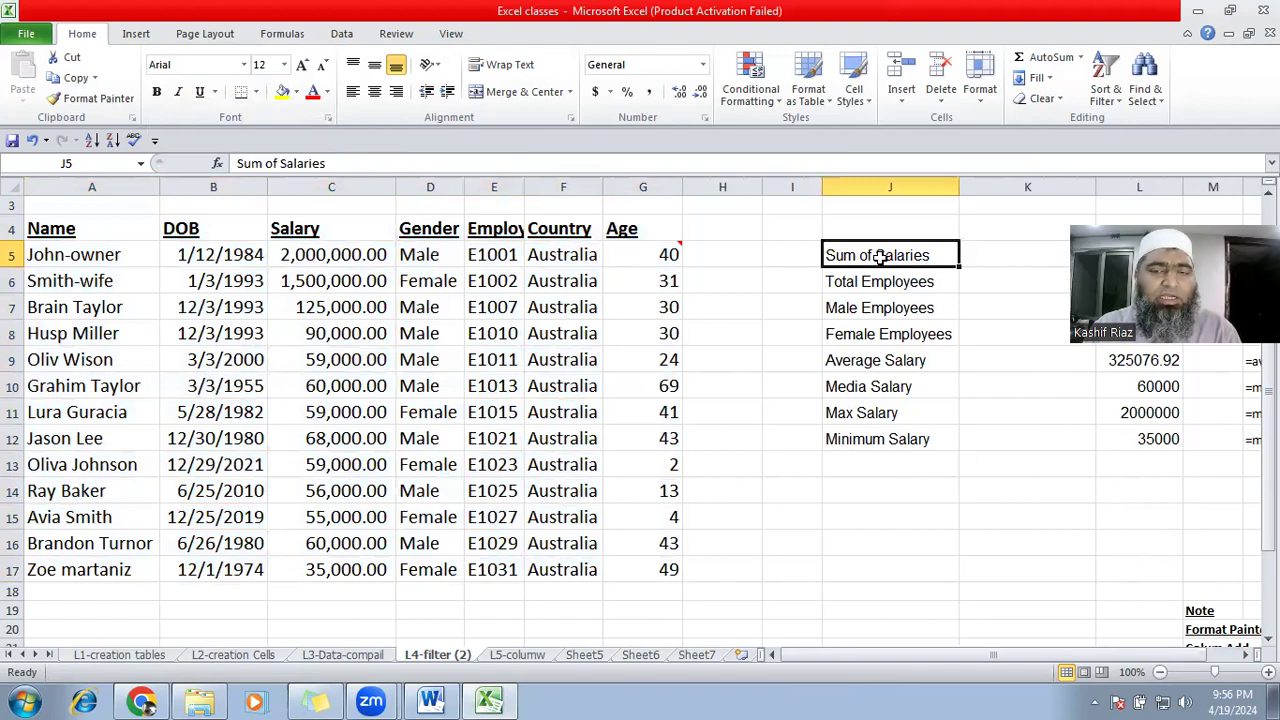
left_click(462, 313)
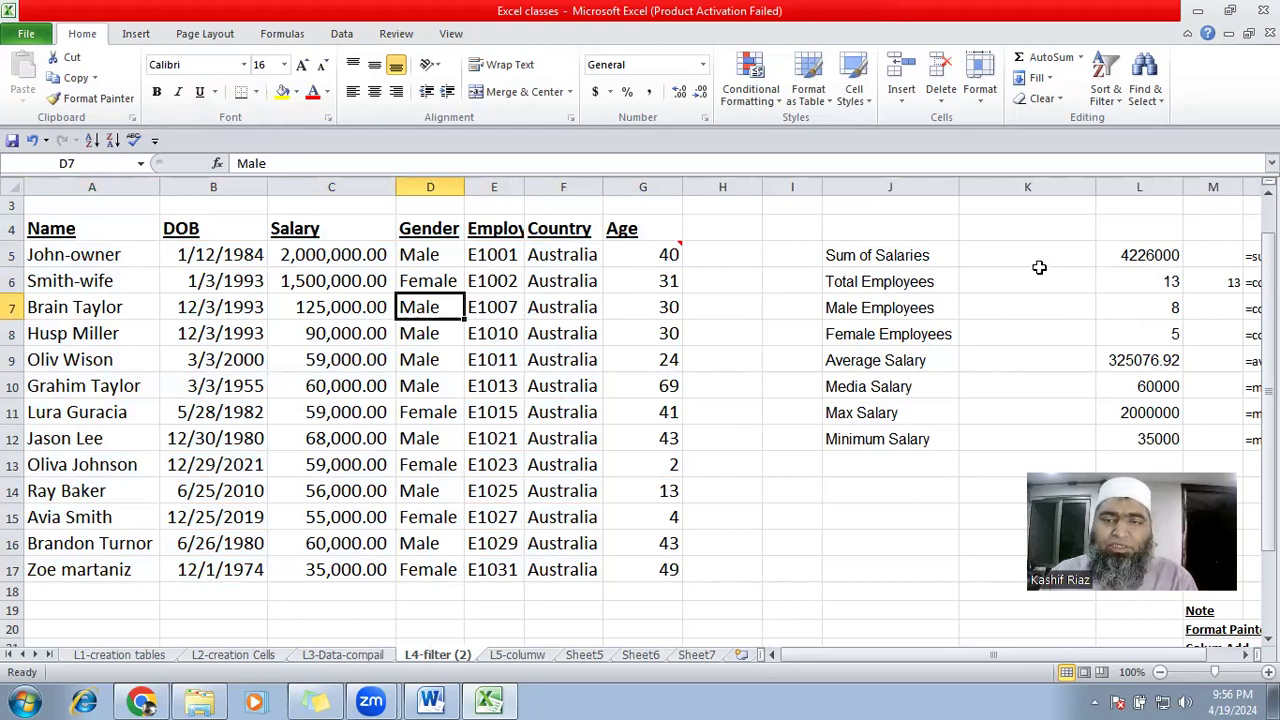
left_click(897, 256)
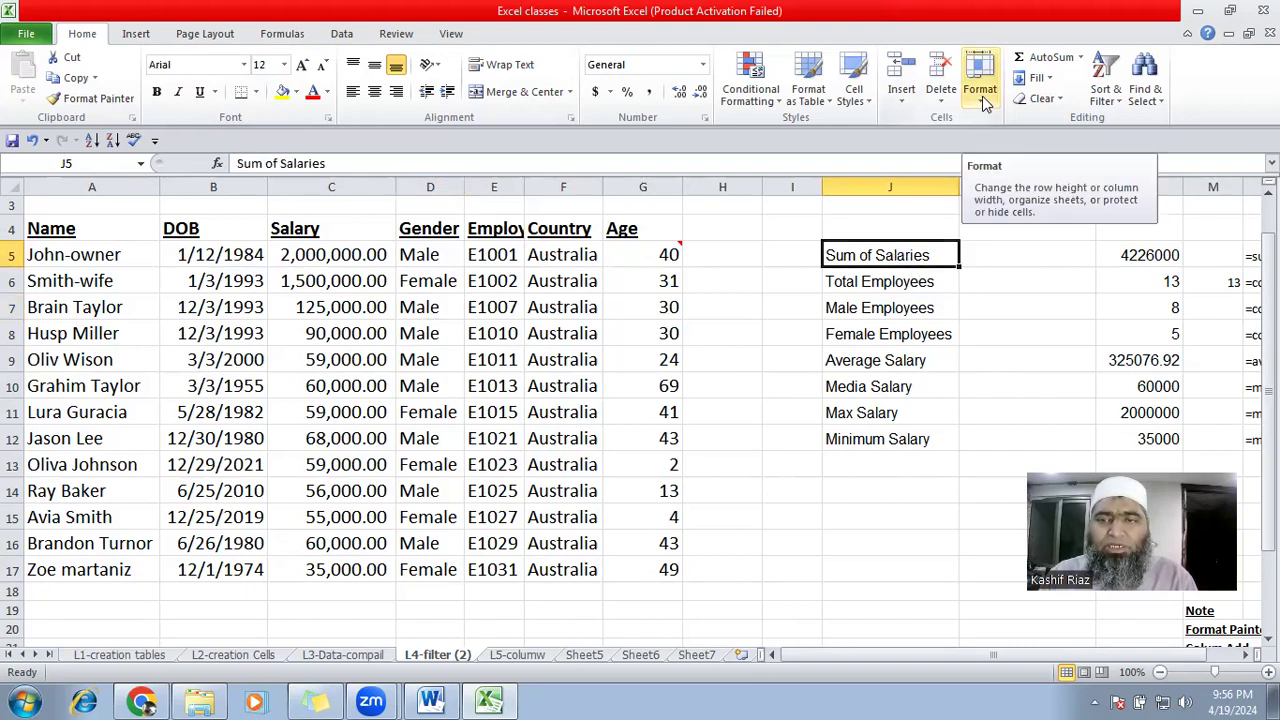
left_click(855, 95)
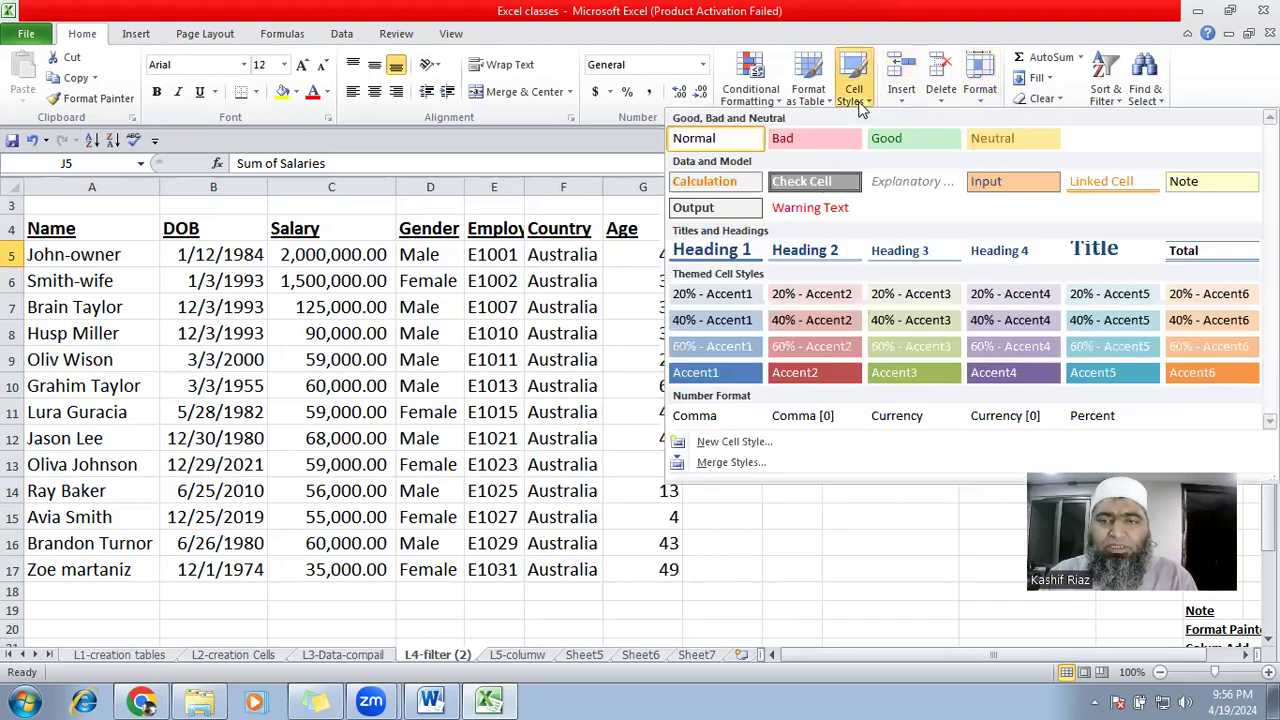
left_click(812, 375)
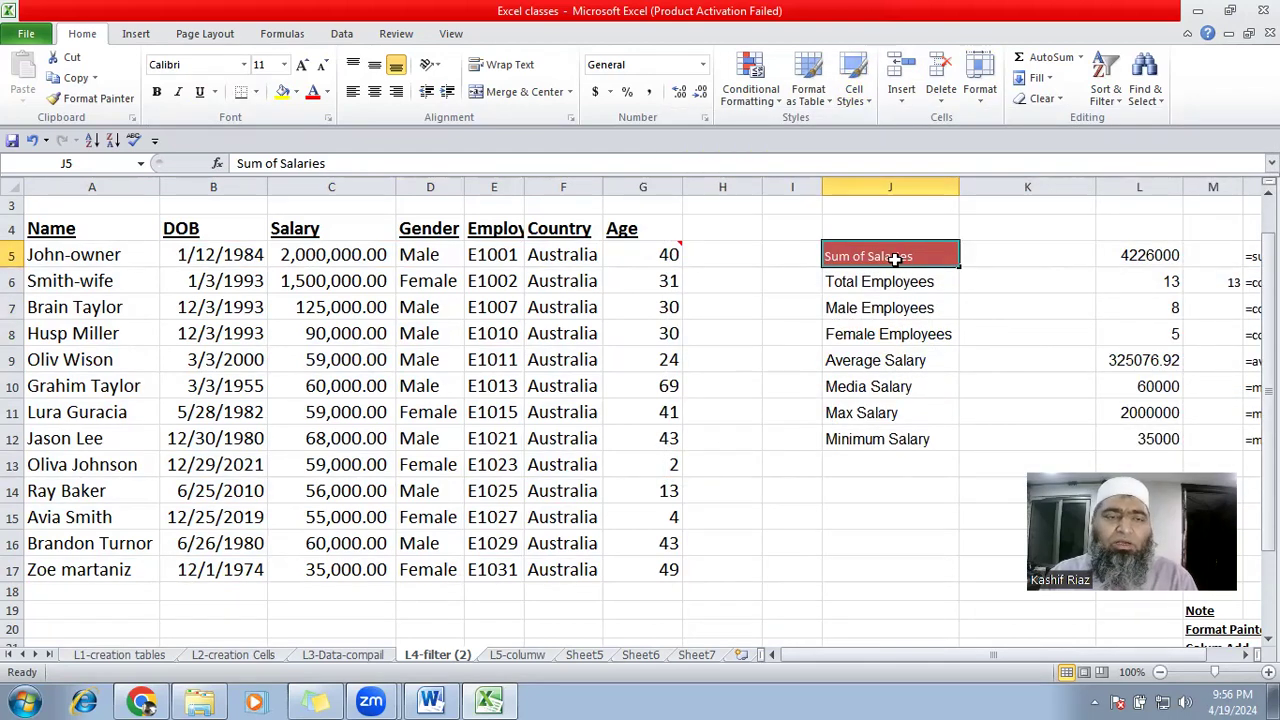
left_click(284, 65)
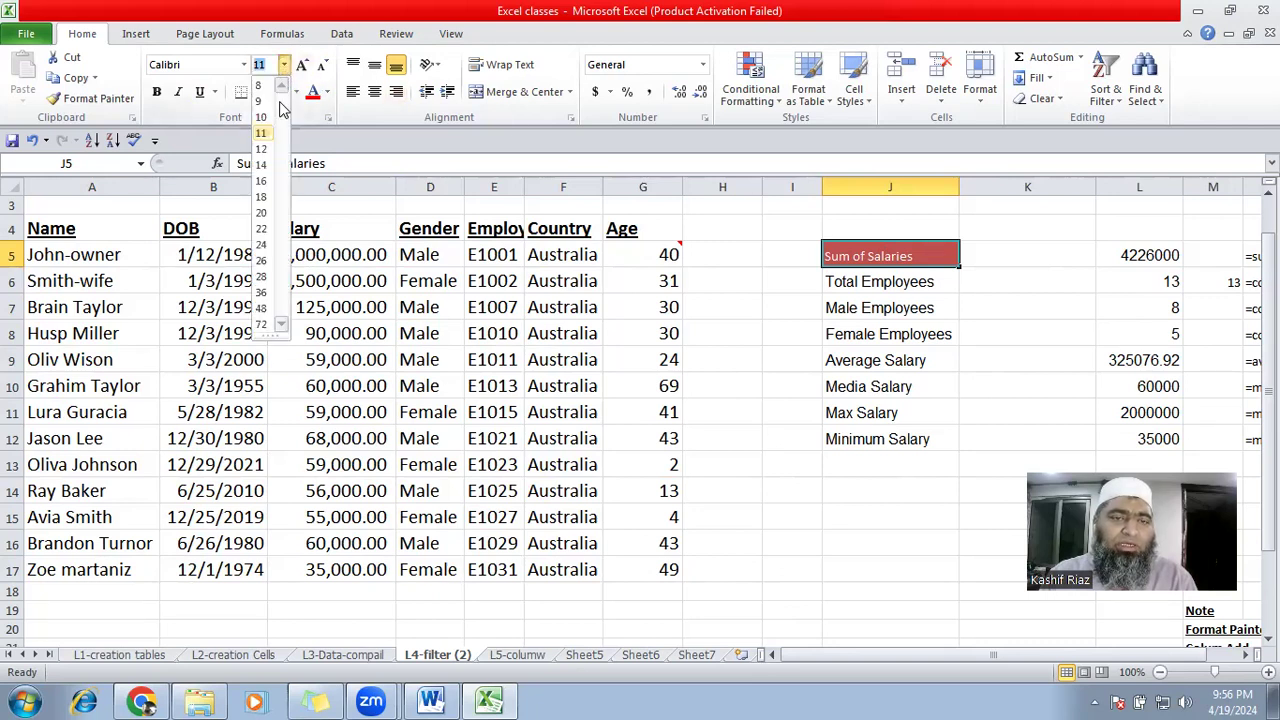
left_click(263, 166)
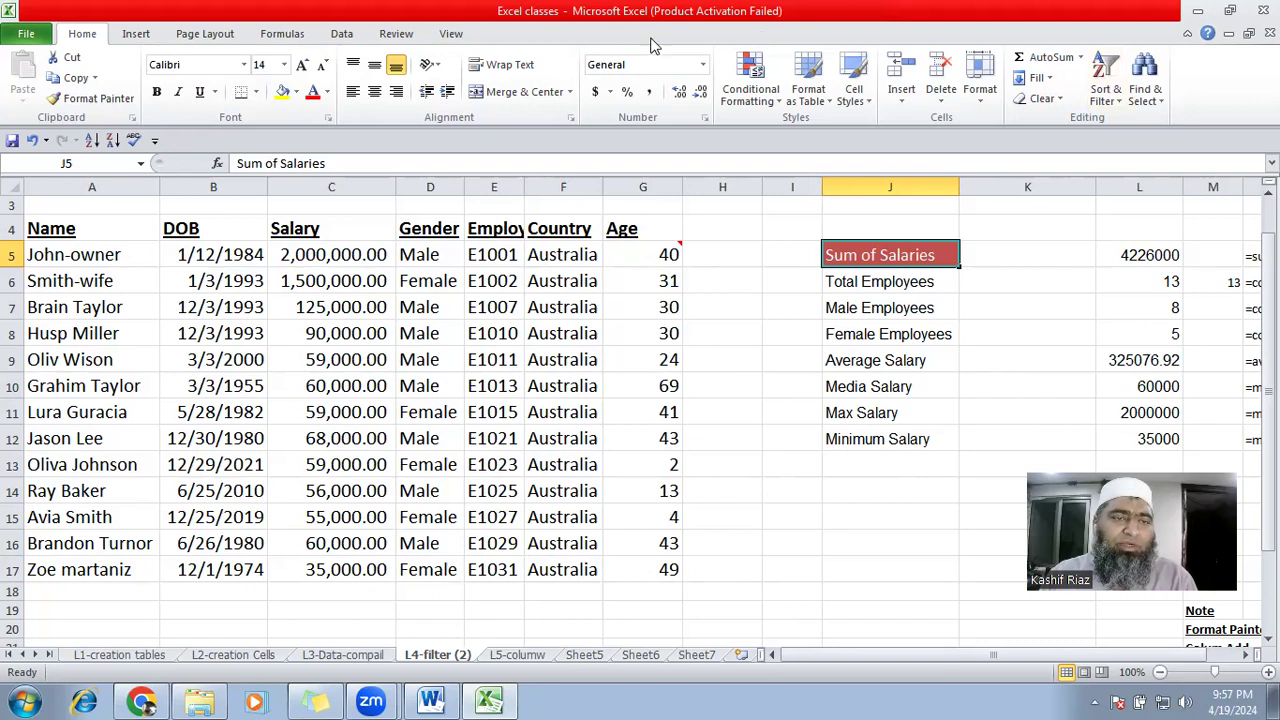
Copy the Sum of Salaries formatting to Total Employees, and from there to Male Employees, with Format Painter.
left_click(88, 98)
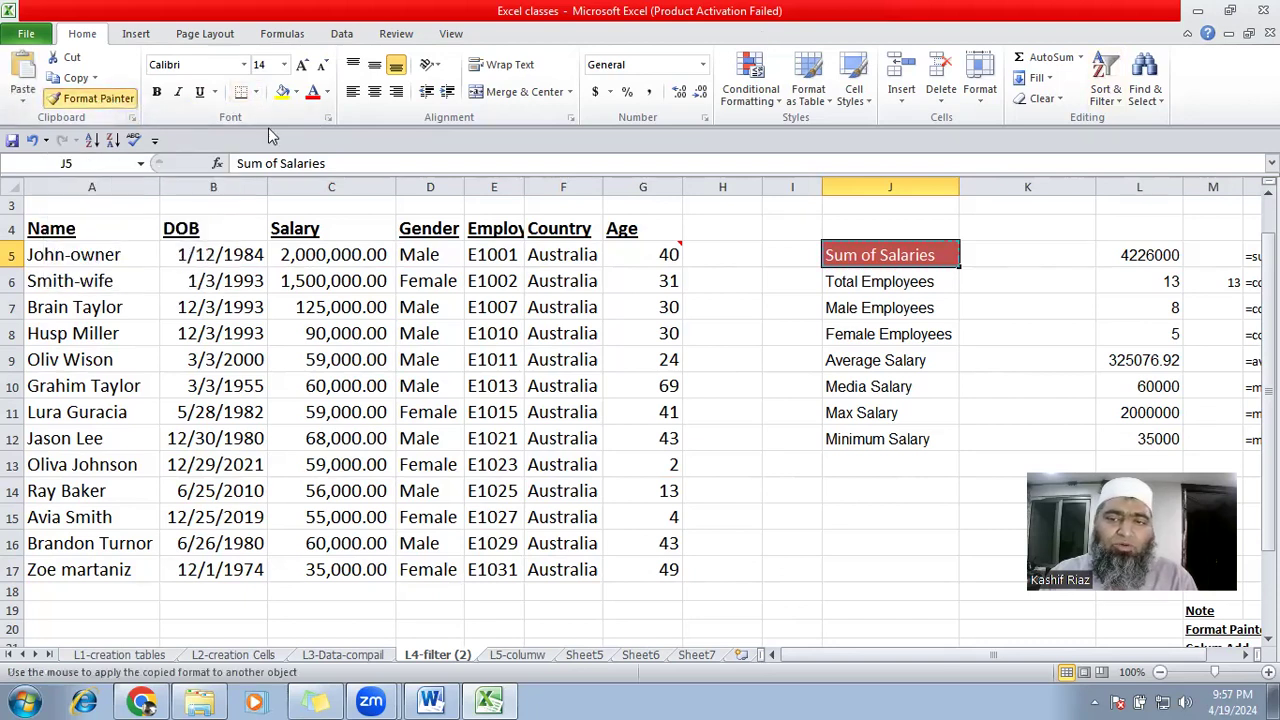
left_click(872, 283)
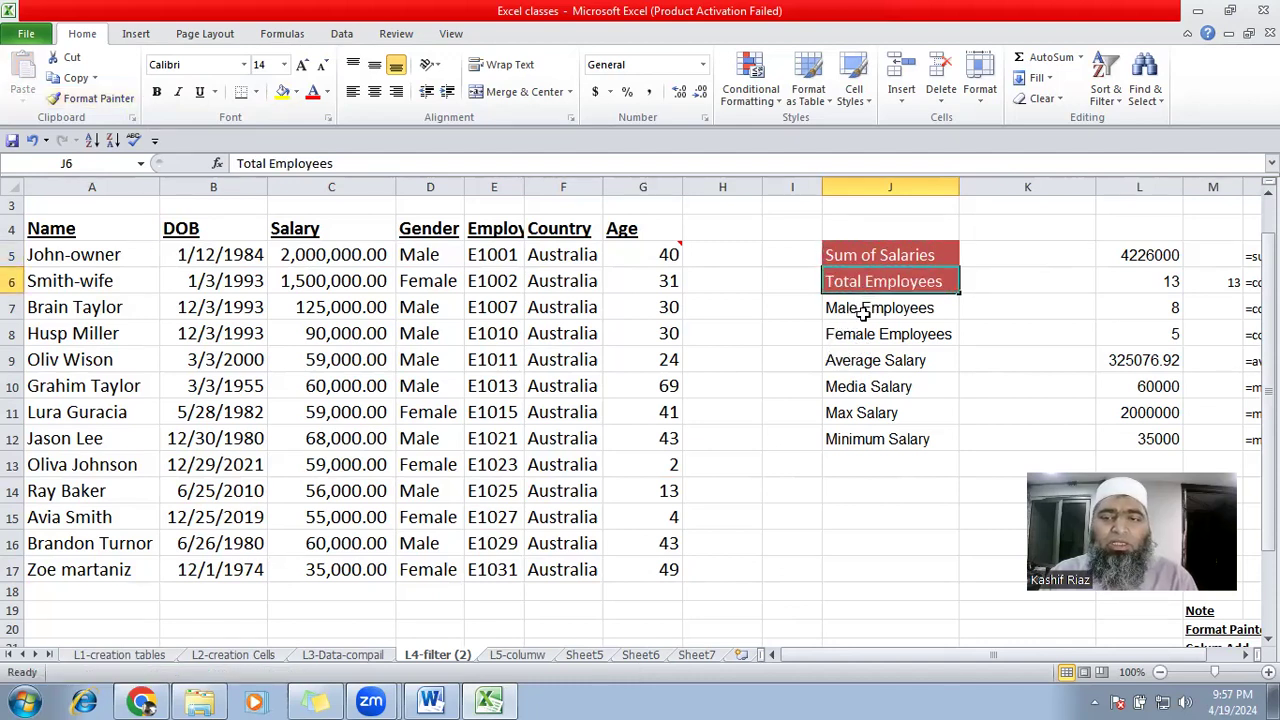
left_click(868, 308)
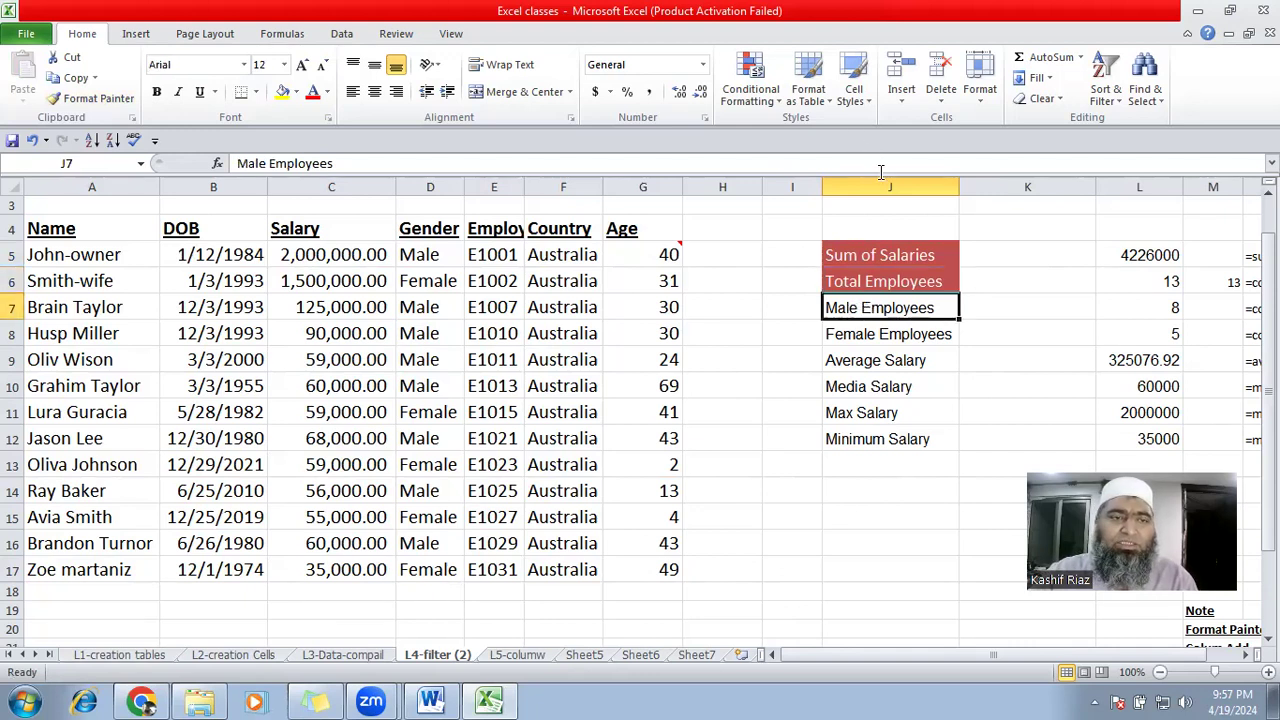
left_click(879, 282)
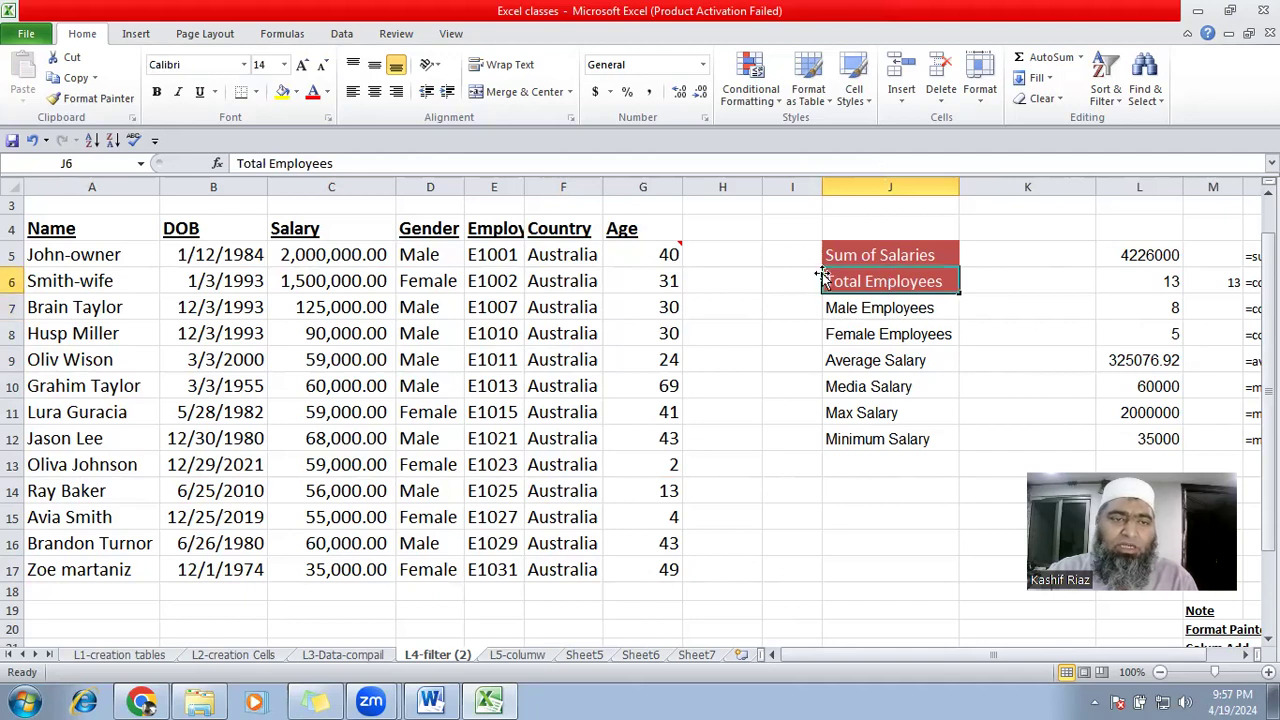
left_click(100, 99)
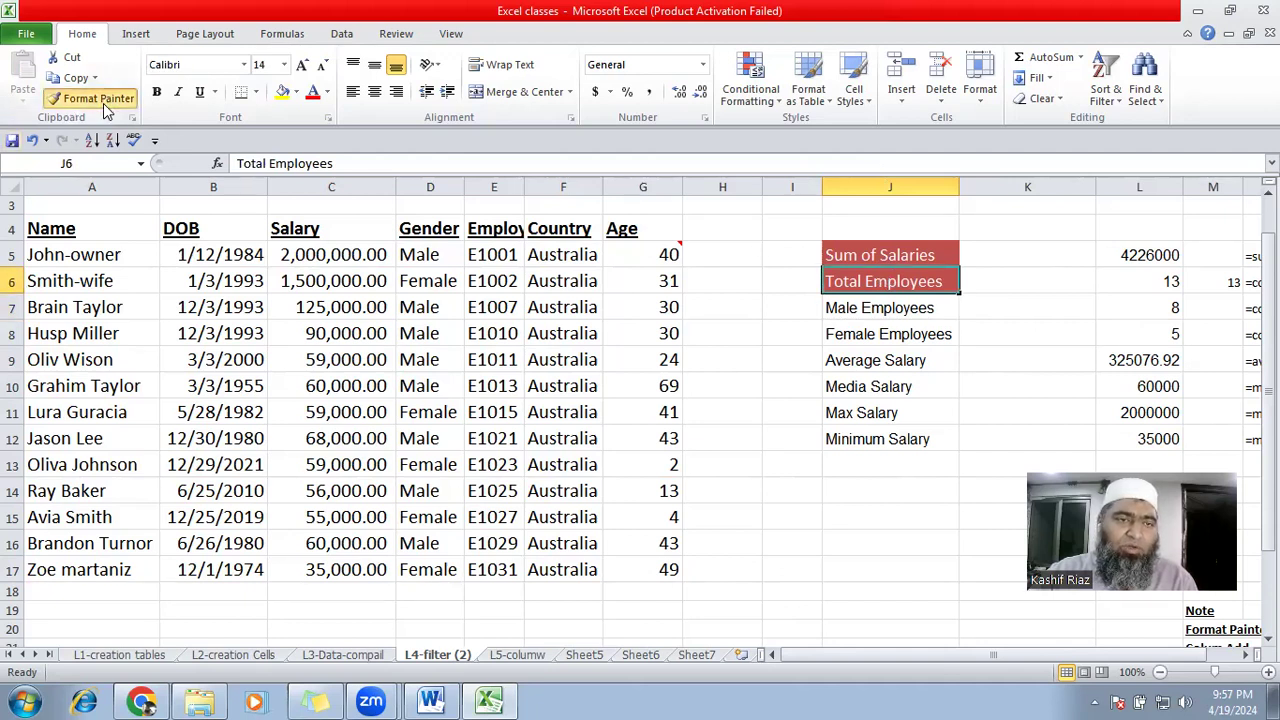
left_click(886, 310)
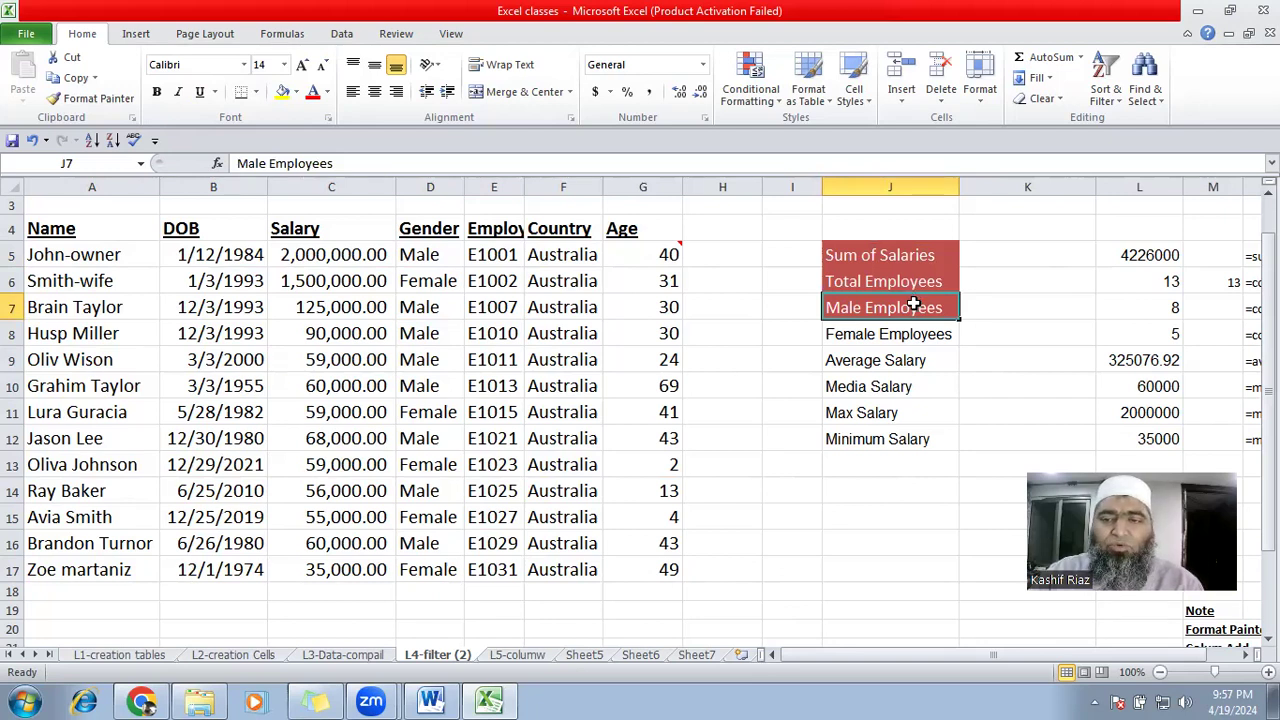
Undo the painted formats, the font size change and the cell style on the summary labels, and clear the copy marker.
key("ctrl+z")
key("ctrl+z")
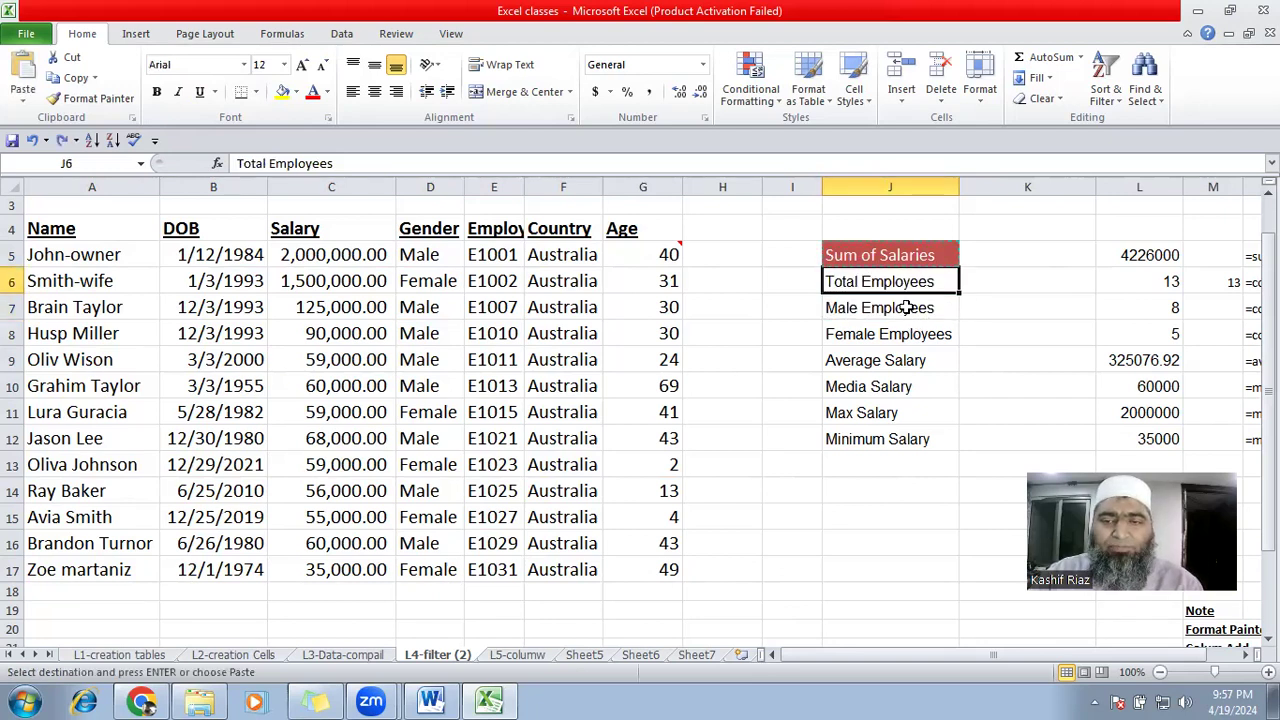
key("ctrl+z")
key("ctrl+z")
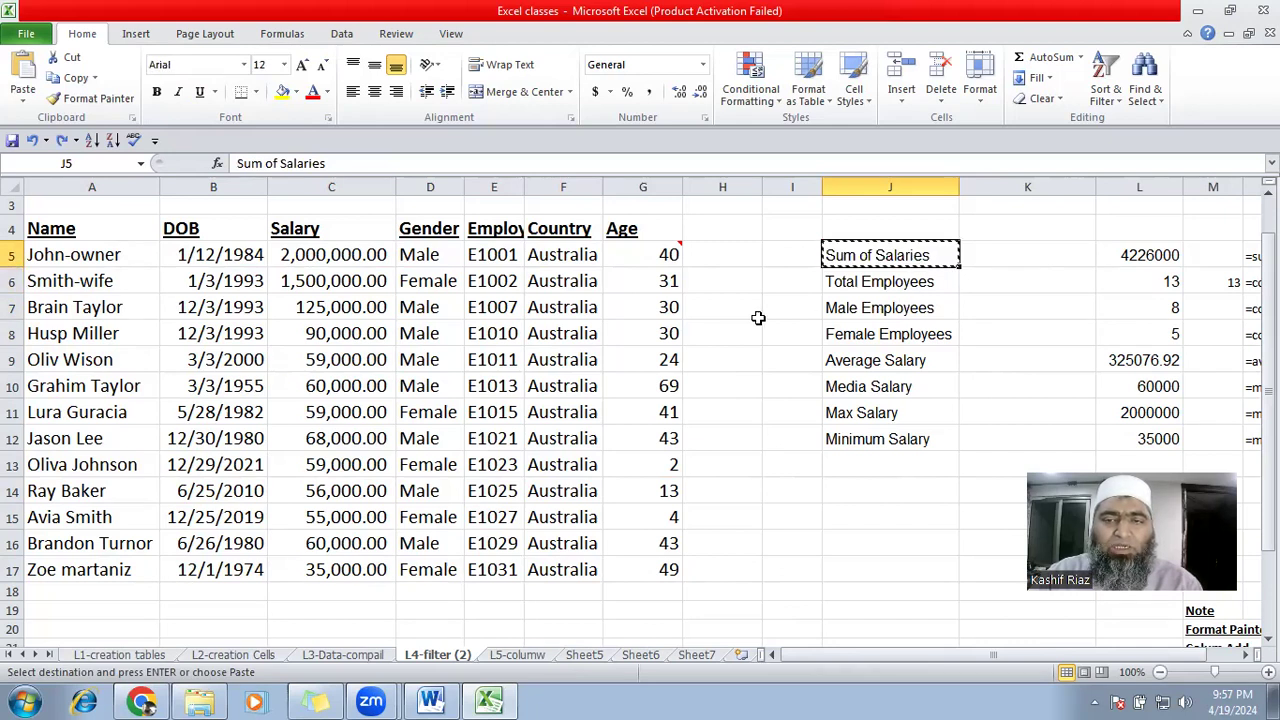
left_click(788, 296)
key("Escape")
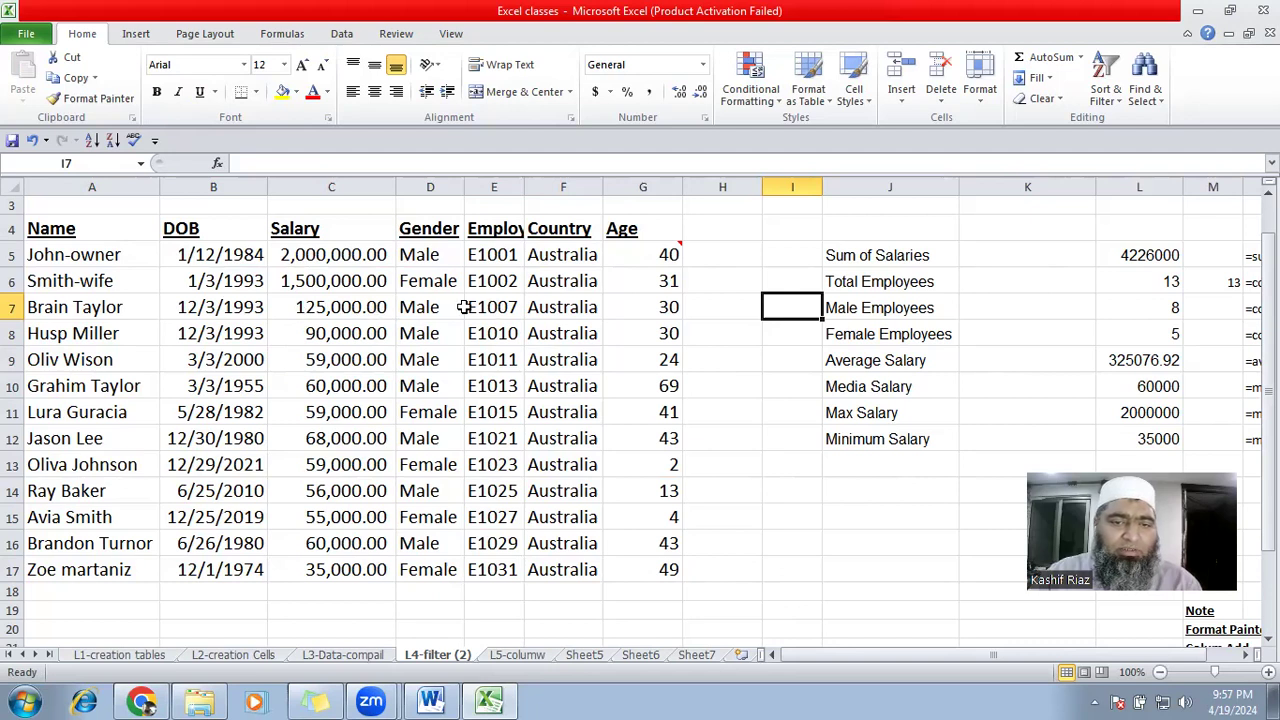
Copy the formatting of employee table cell E7 to the Sum of Salaries label in J5 with Format Painter.
left_click(497, 309)
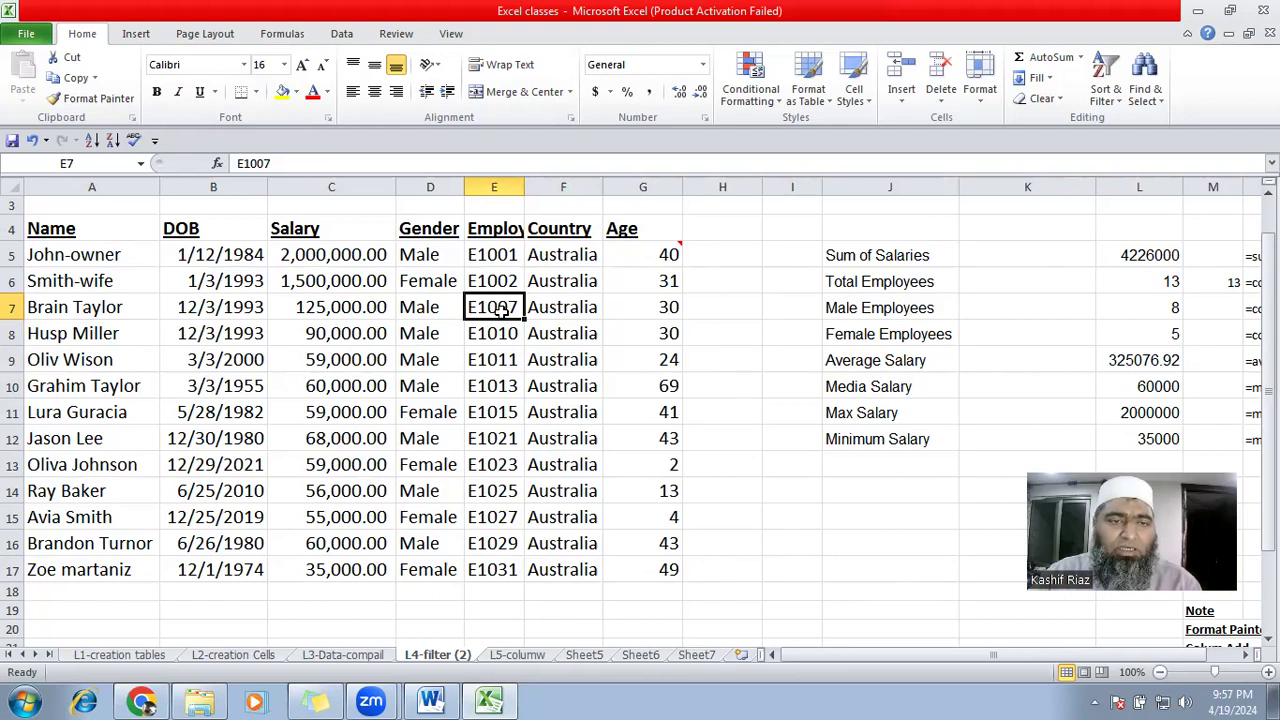
left_click(90, 98)
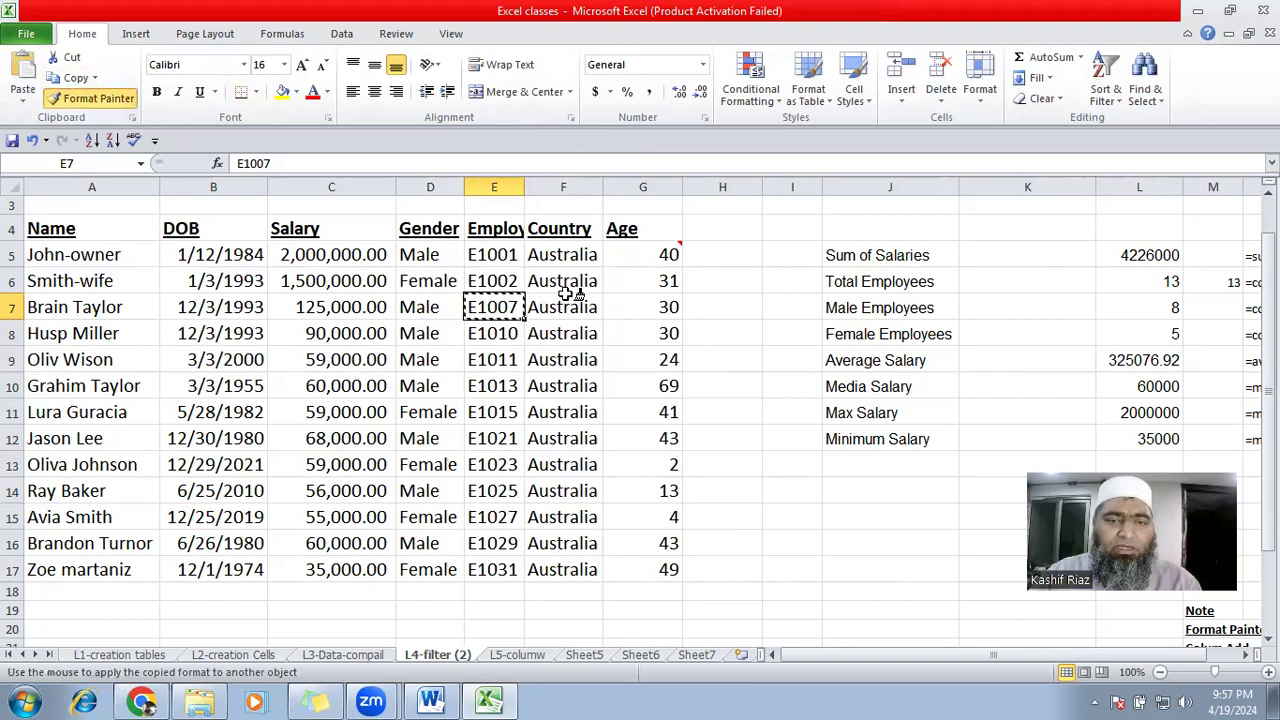
left_click(877, 256)
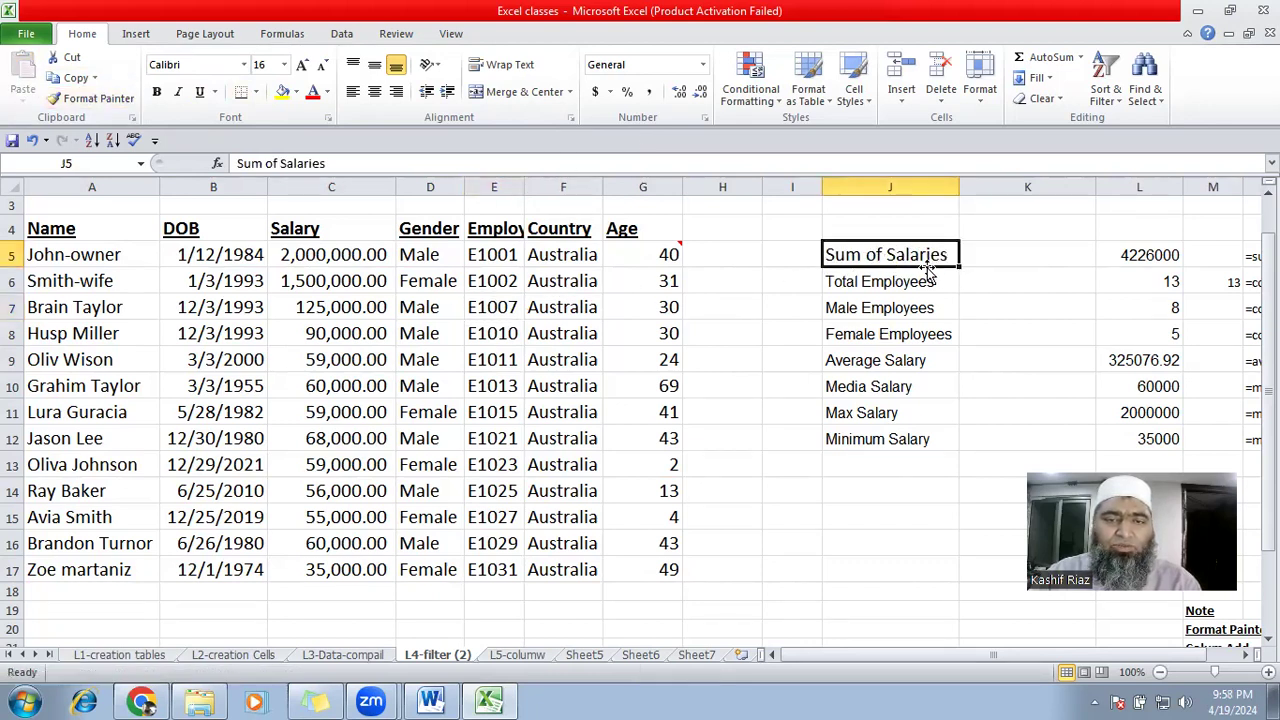
Copy the Sum of Salaries formatting to the Male Employees and Media Salary labels with Format Painter kept active for several targets.
left_click(108, 100)
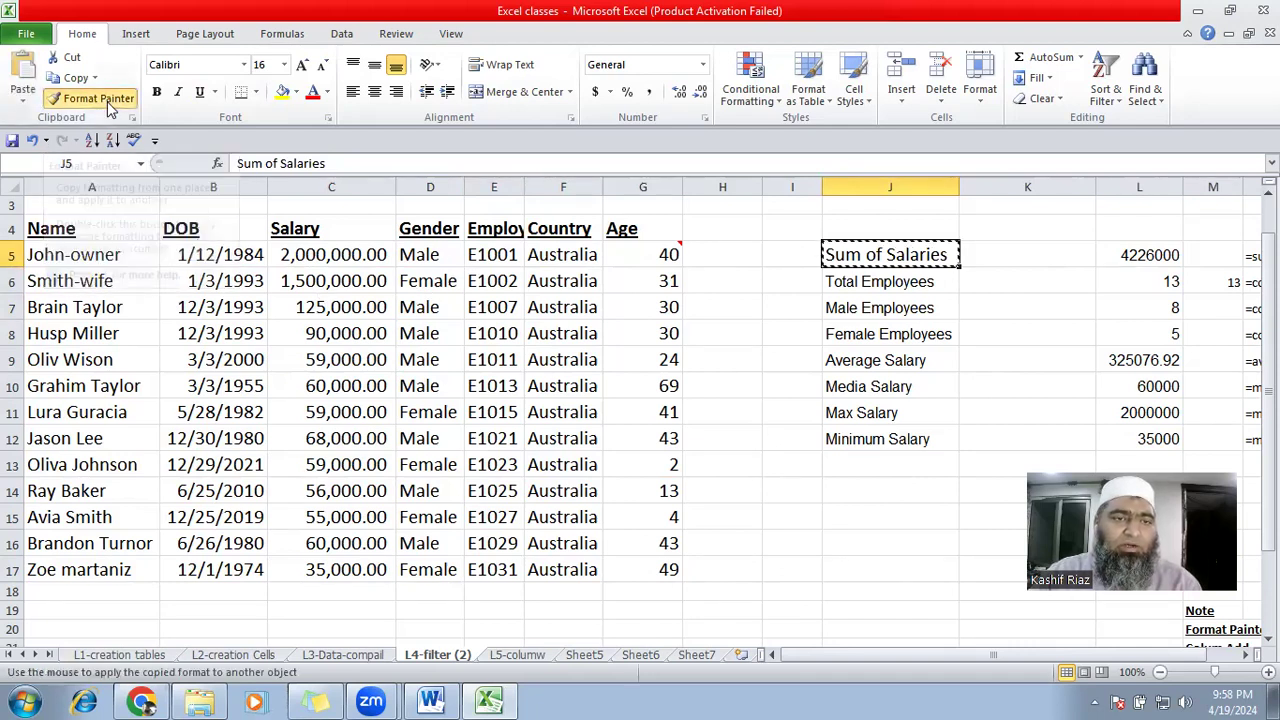
left_click(918, 310)
left_click(932, 390)
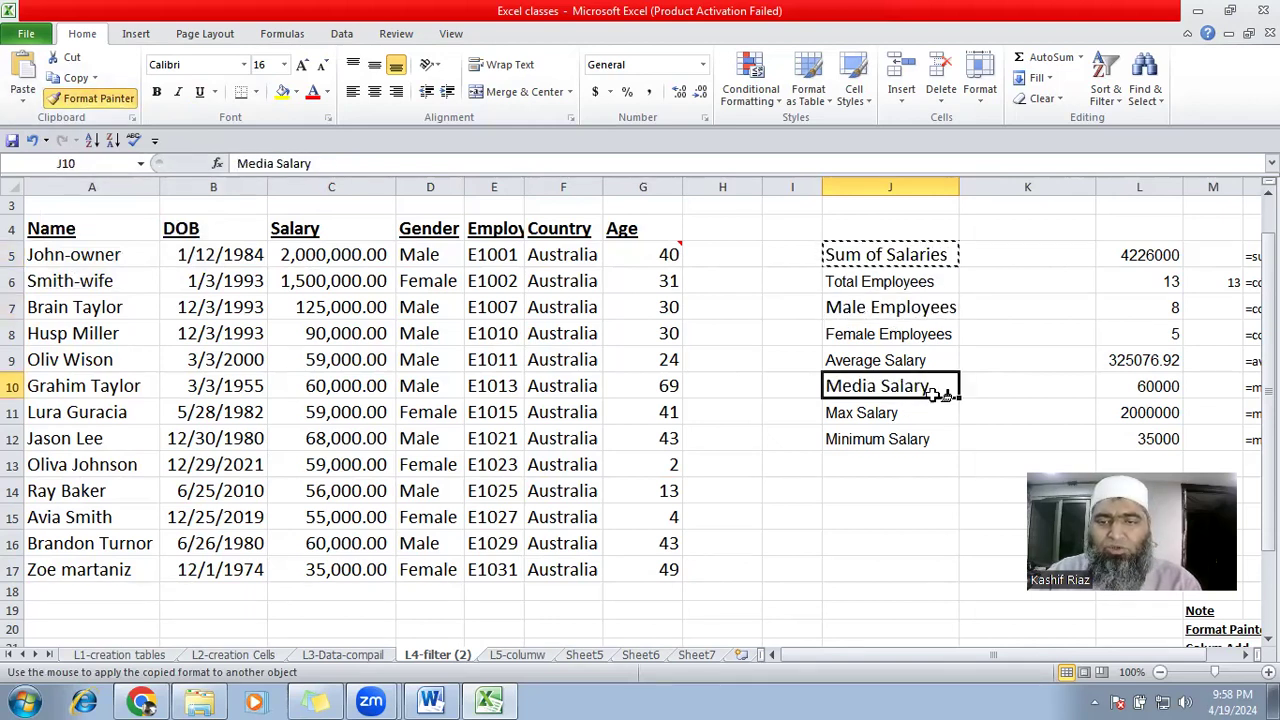
Paint the Sum of Salaries formatting onto L10 and the whole summary block from J4 through row 12, and undo both paints.
left_click(1170, 388)
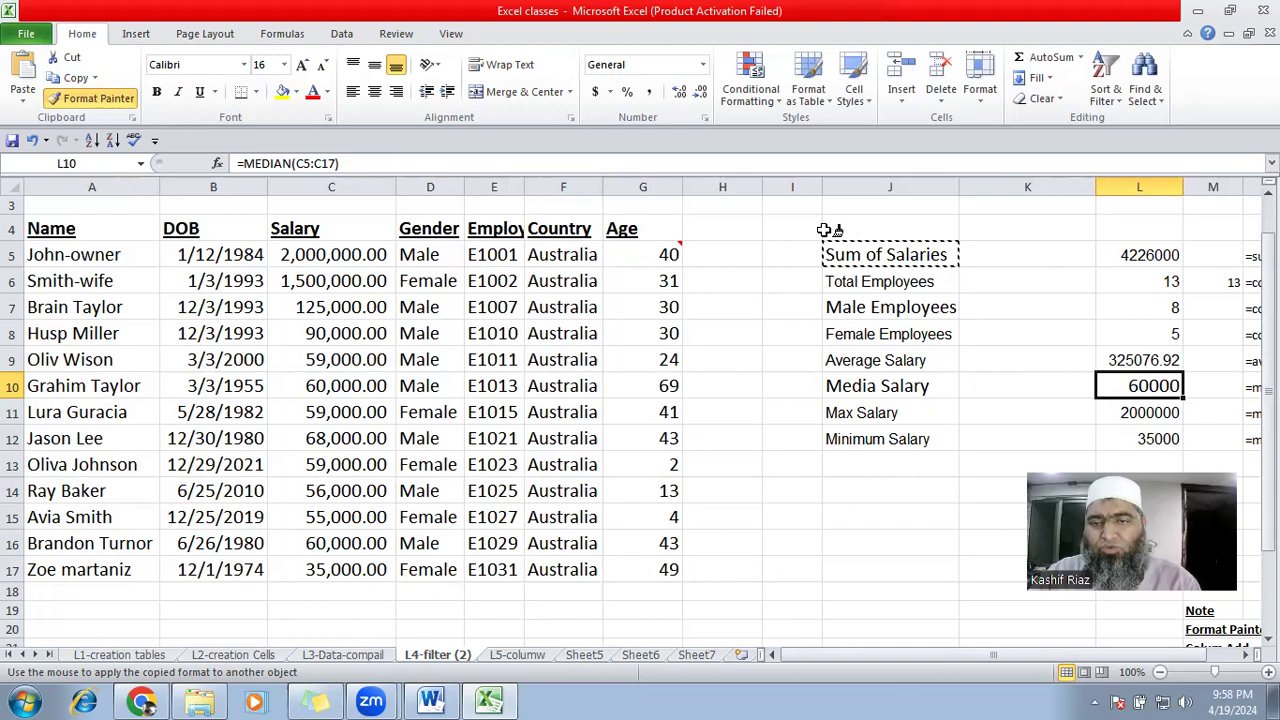
mouse_move(826, 230)
left_mouse_down()
mouse_move(1205, 443)
mouse_move(1234, 457)
mouse_move(1251, 437)
left_mouse_up()
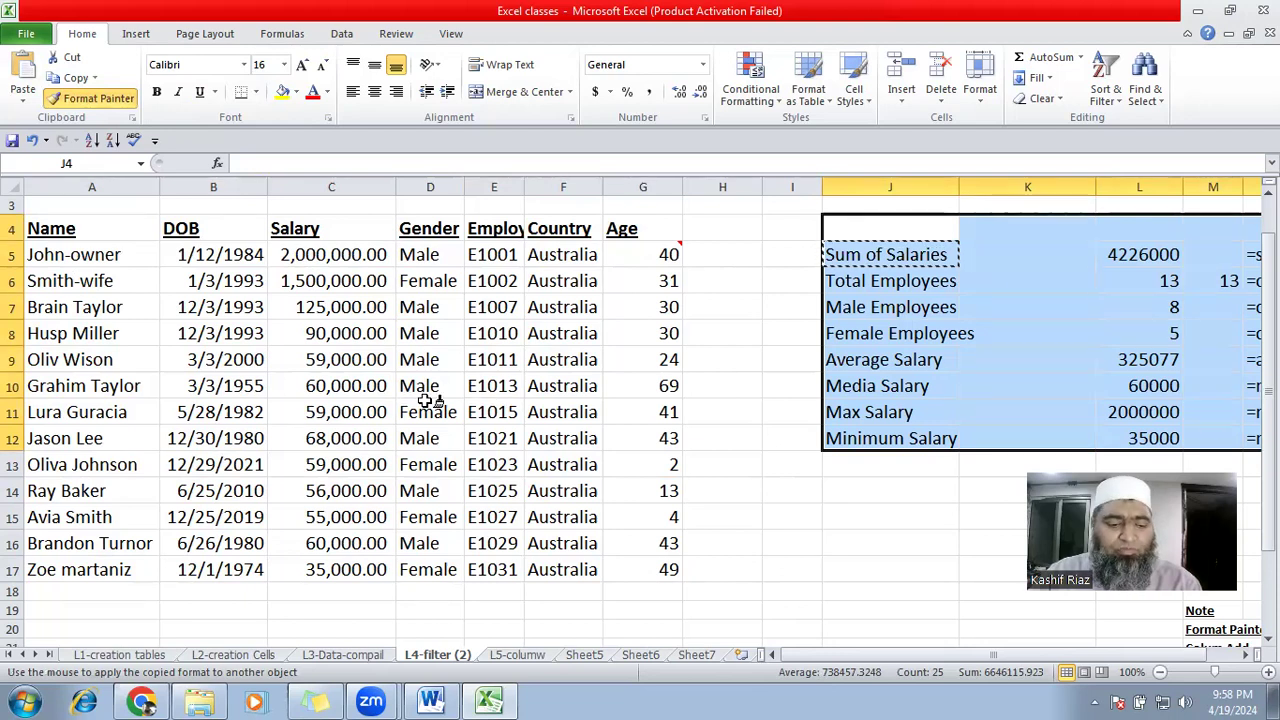
key("Escape")
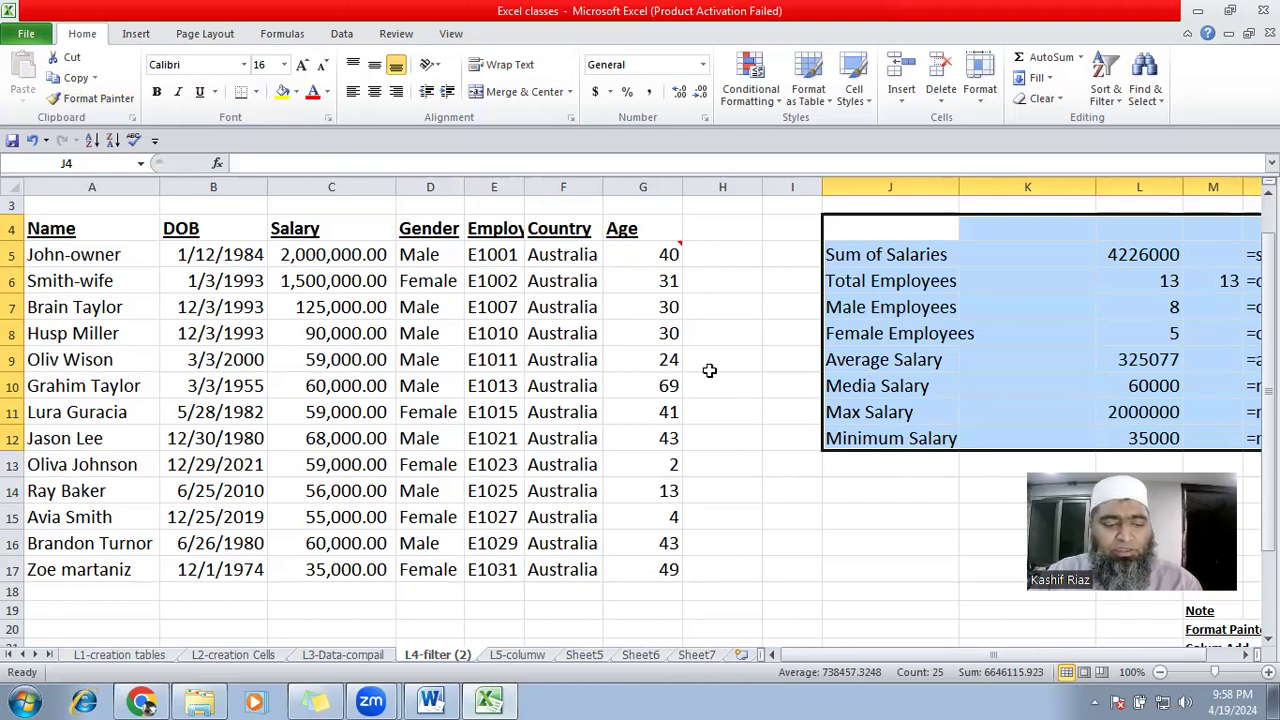
key("ctrl+z")
key("ctrl+z")
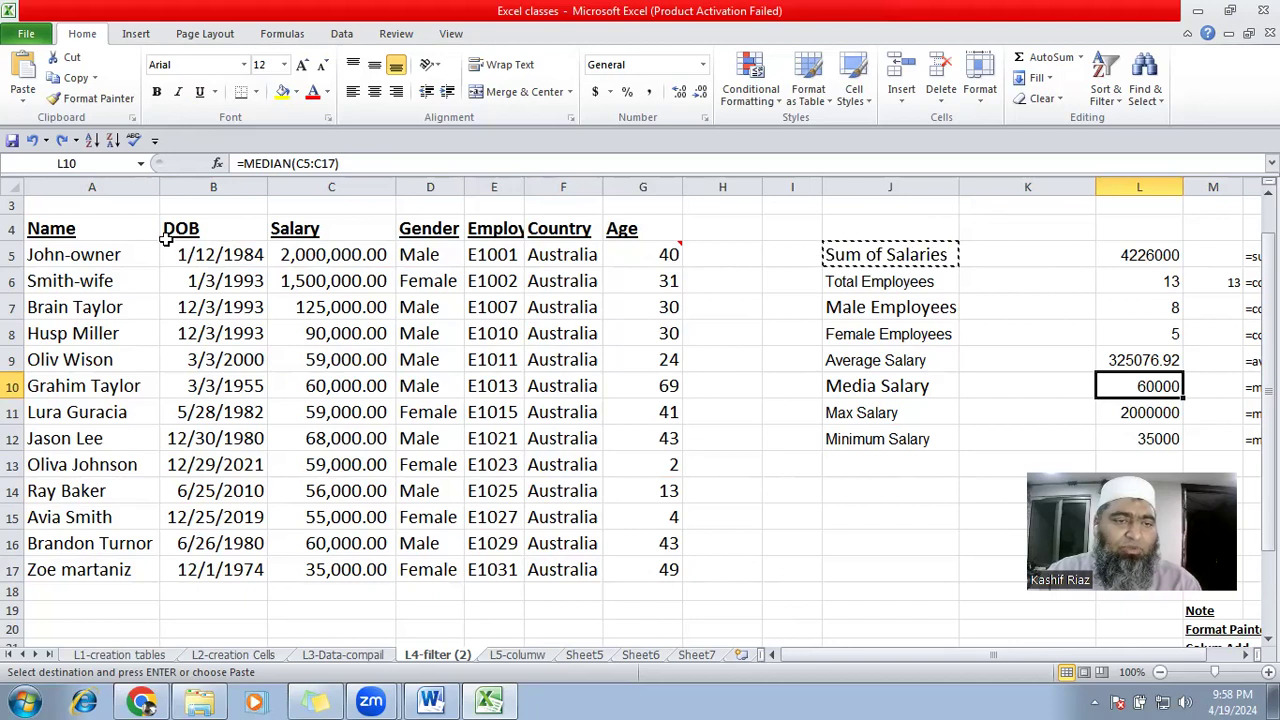
Enter the formula =DATEDIF(B5,TODAY(),"y") in H5 to calculate the first employee's age in years.
scroll(257, 343, "up", 1)
scroll(257, 343, "down", 1)
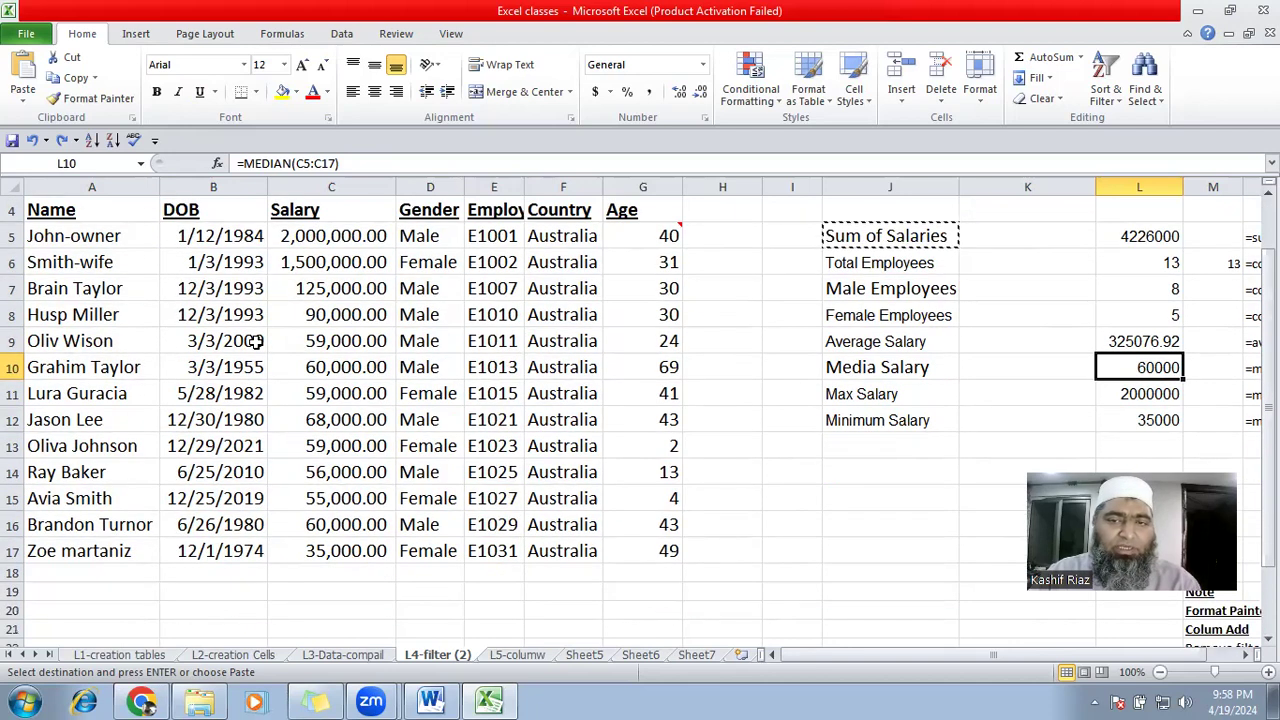
scroll(257, 343, "up", 1)
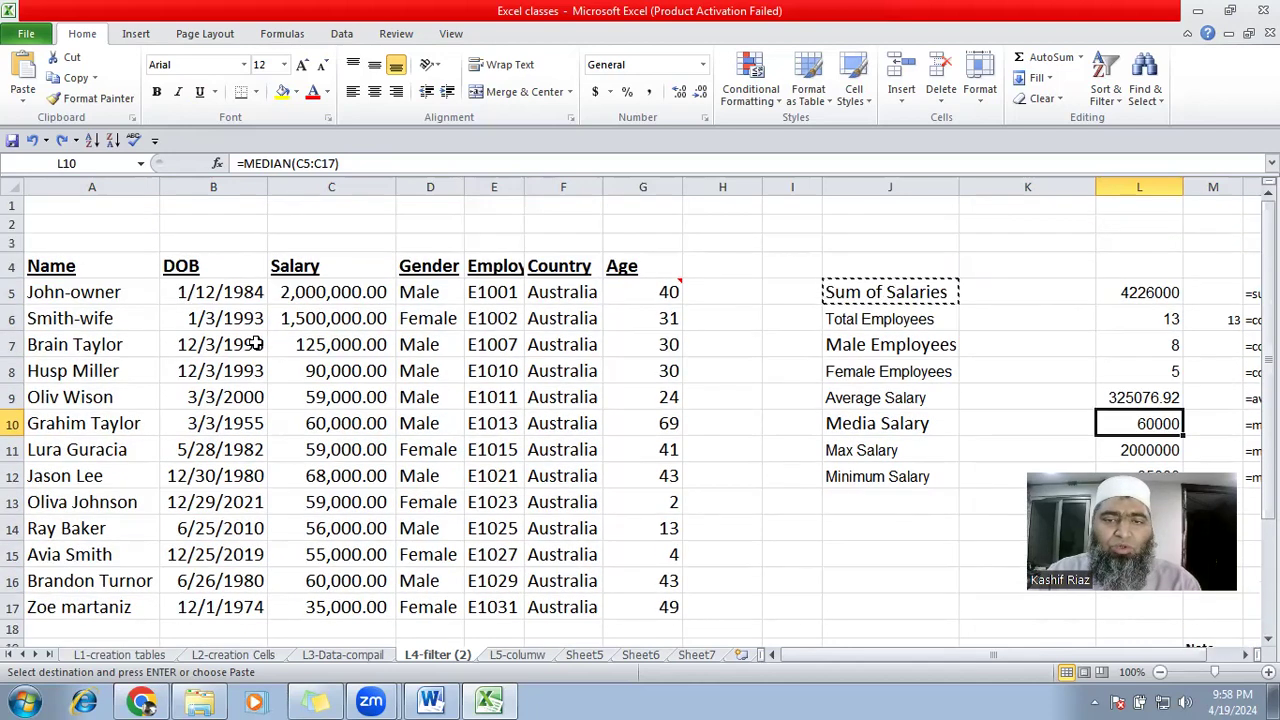
left_click(737, 293)
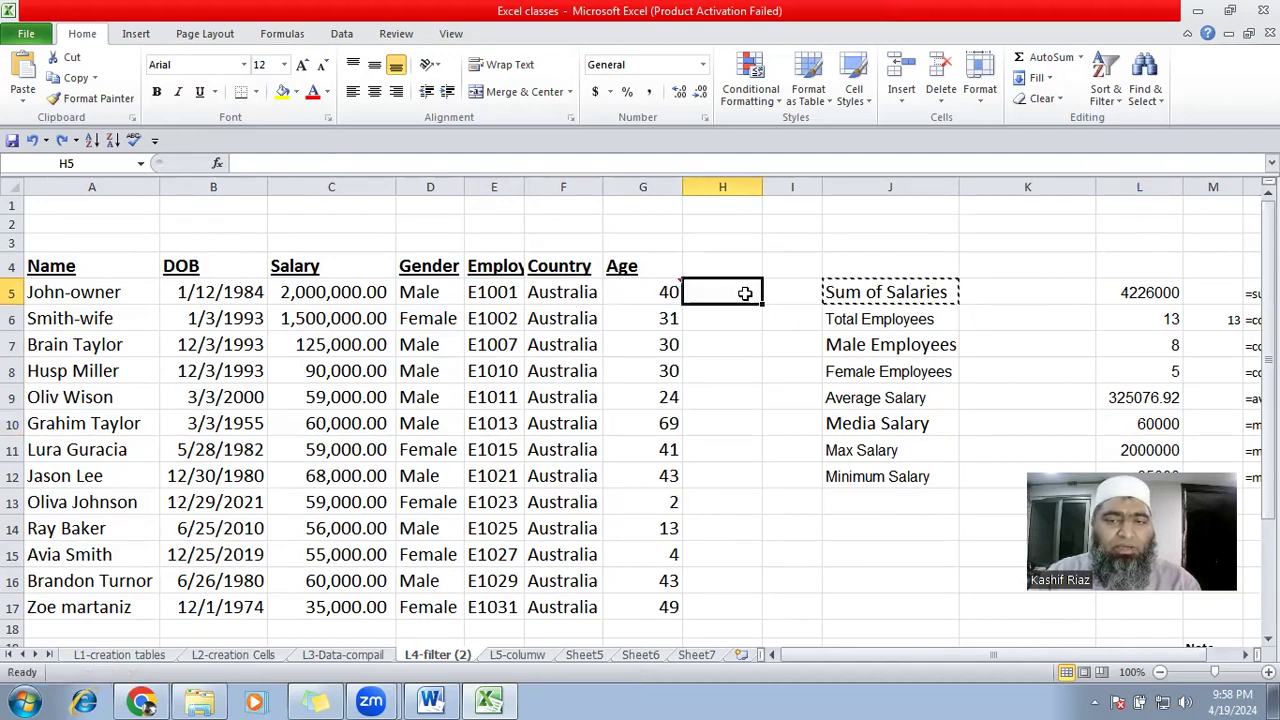
mouse_move(672, 292)
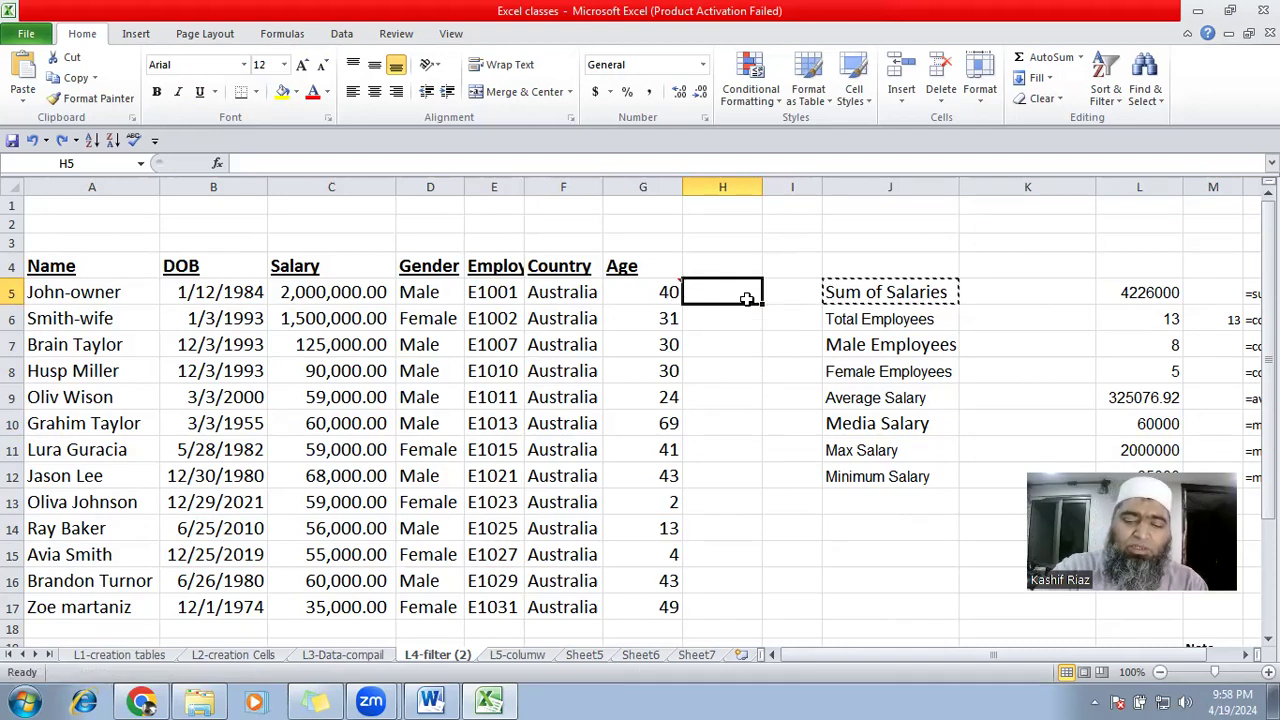
type("=")
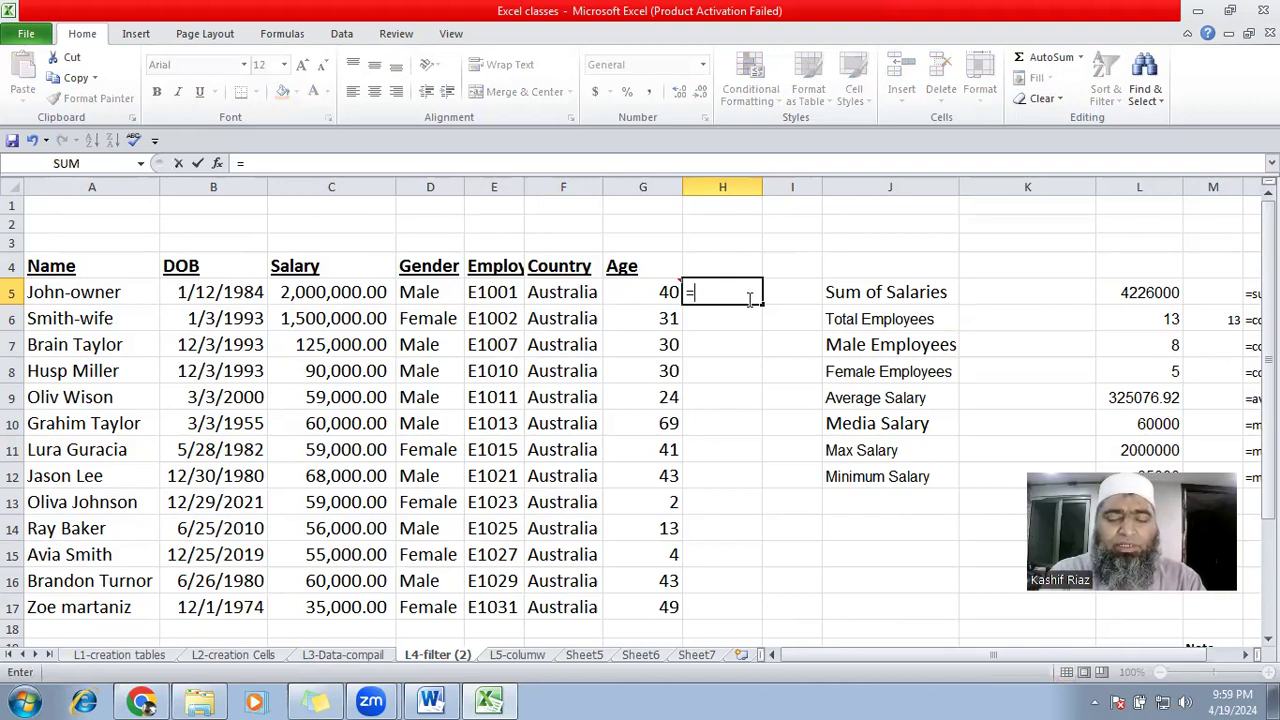
type("datedif")
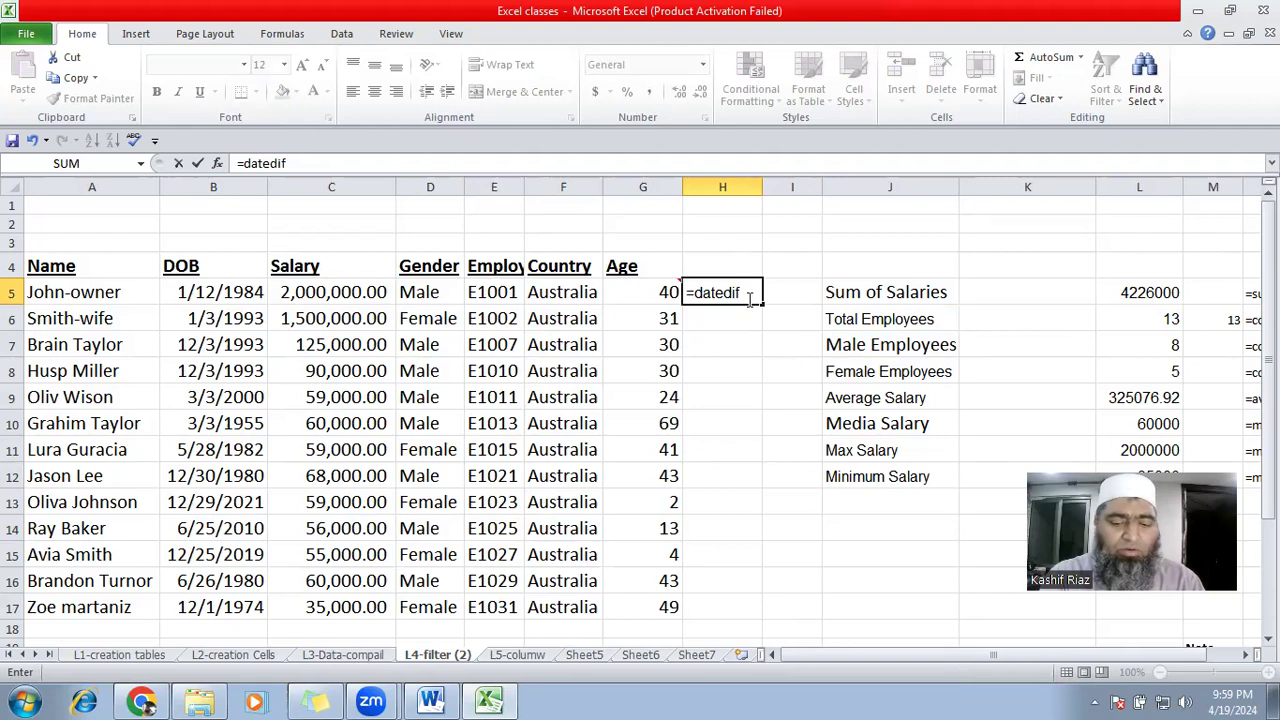
type("(")
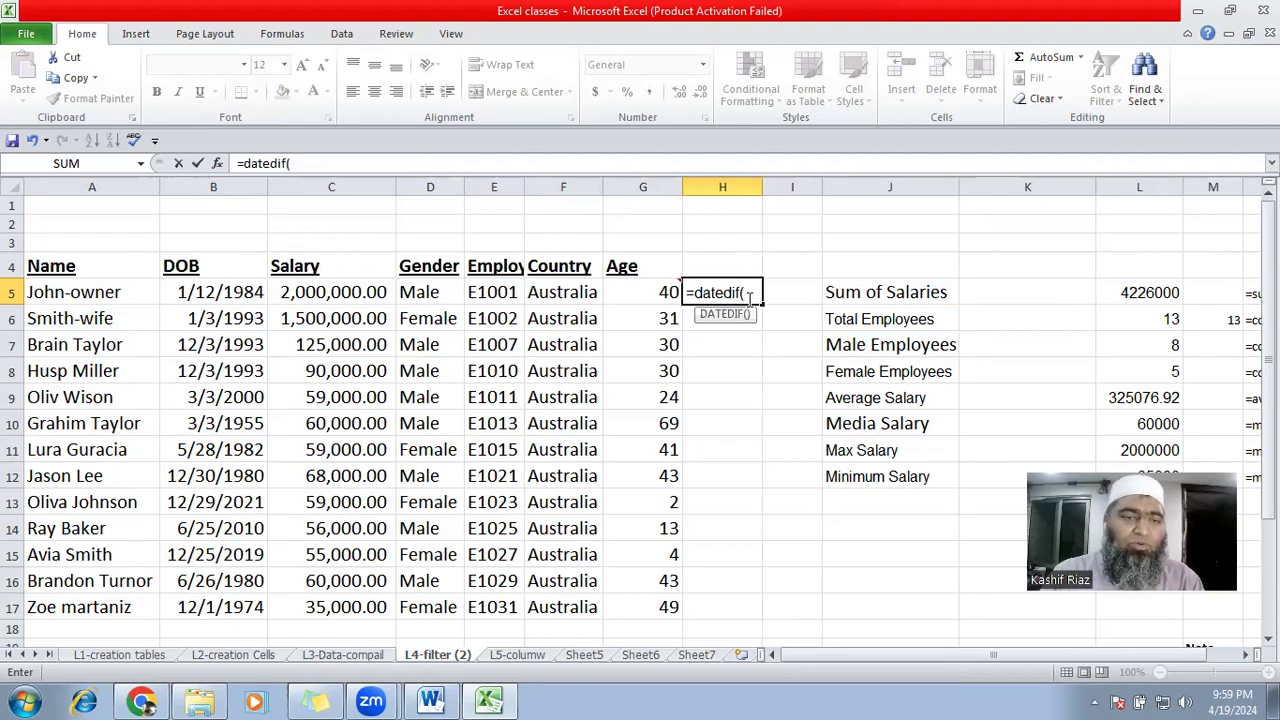
left_click(250, 292)
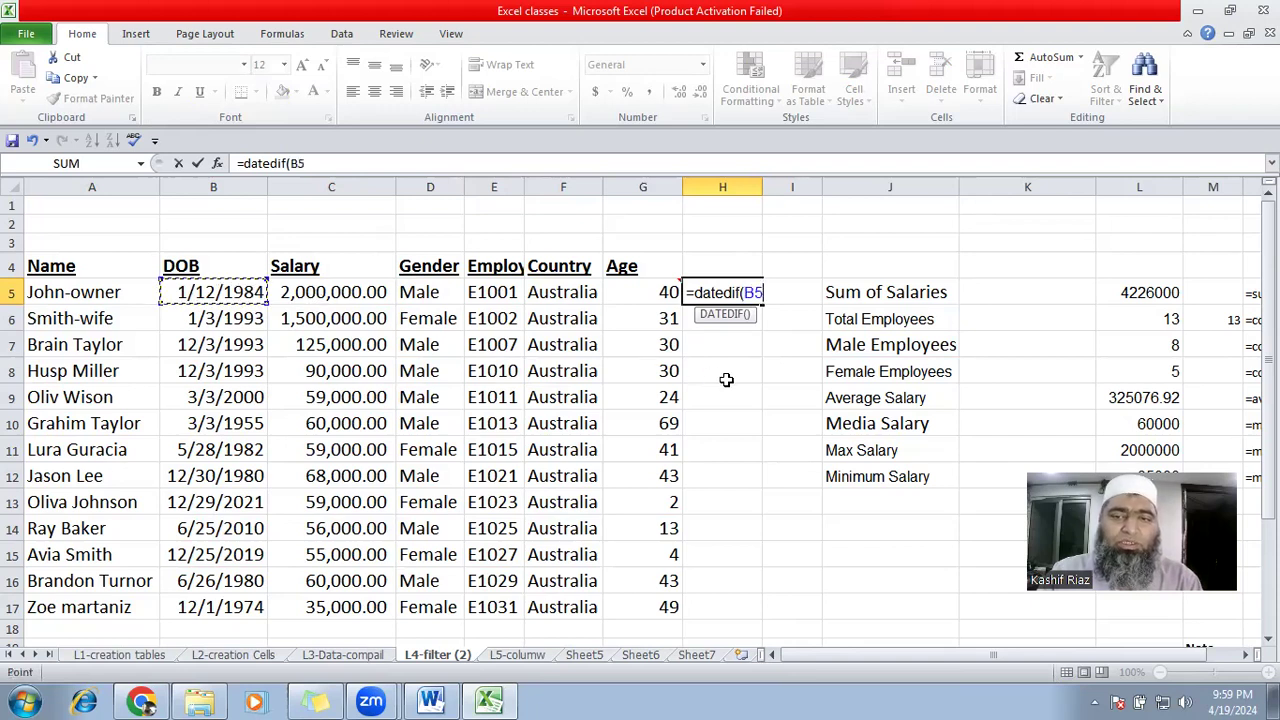
type(",")
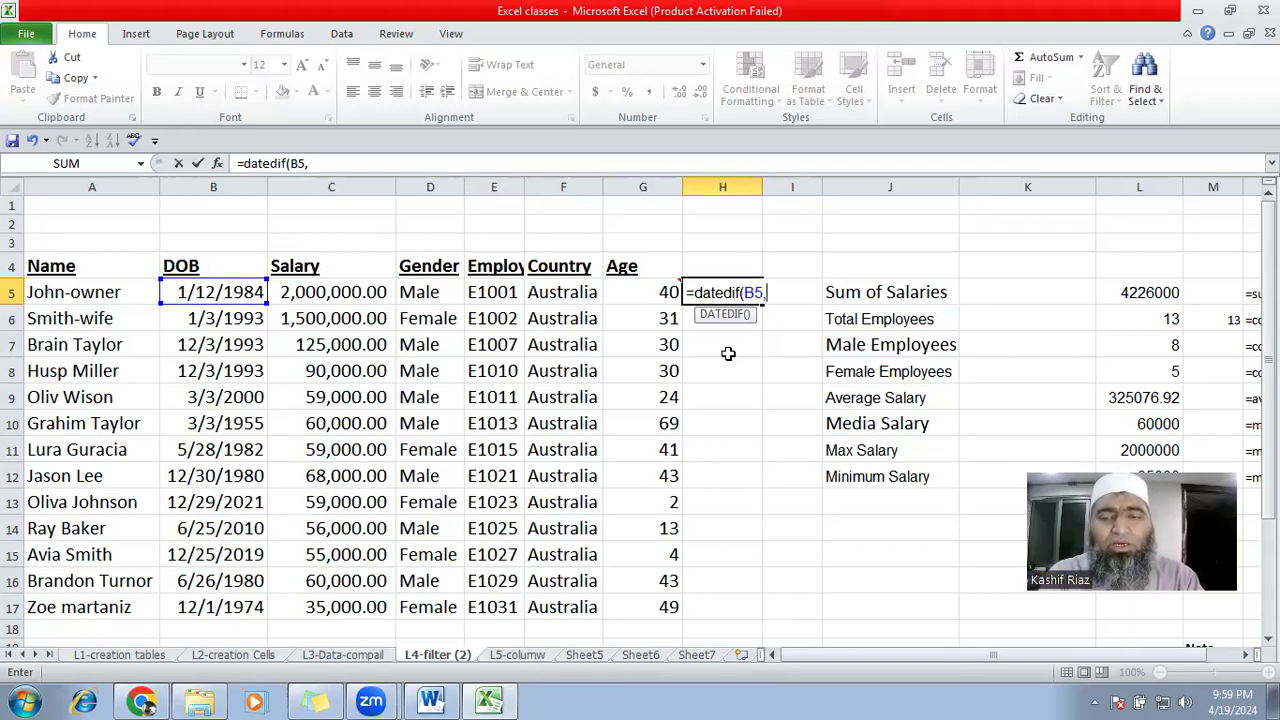
type("today")
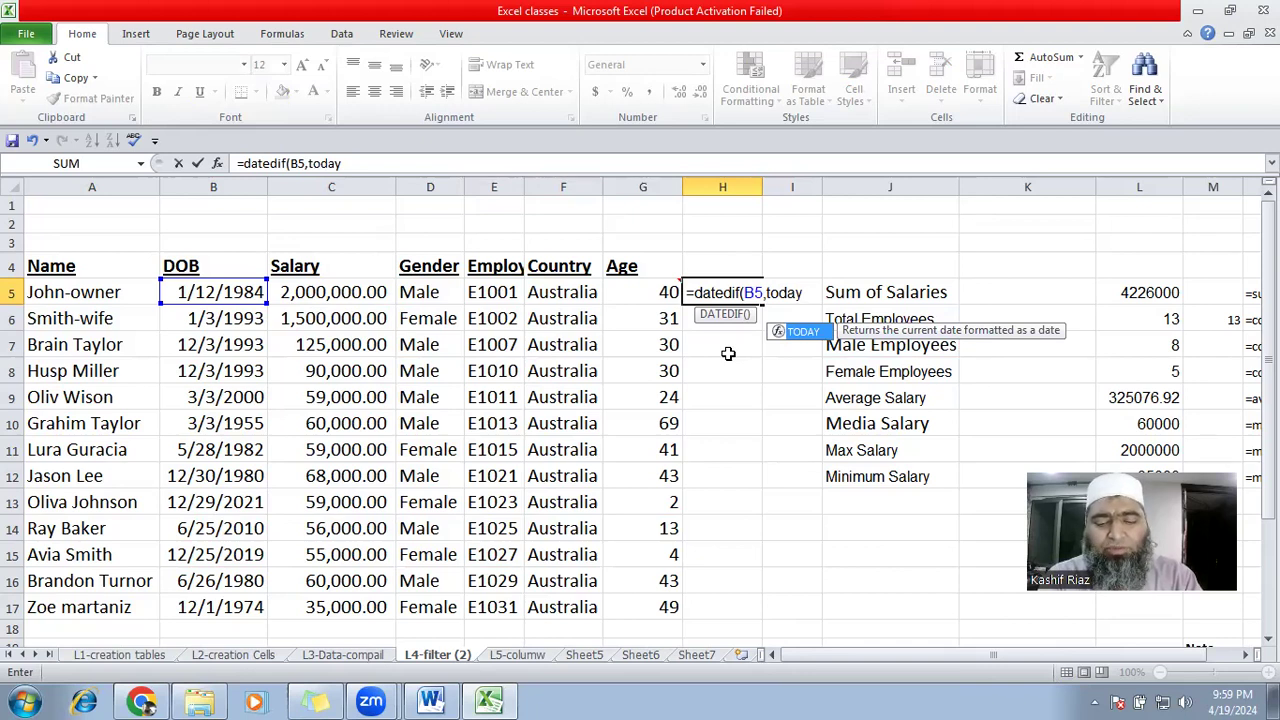
type("(")
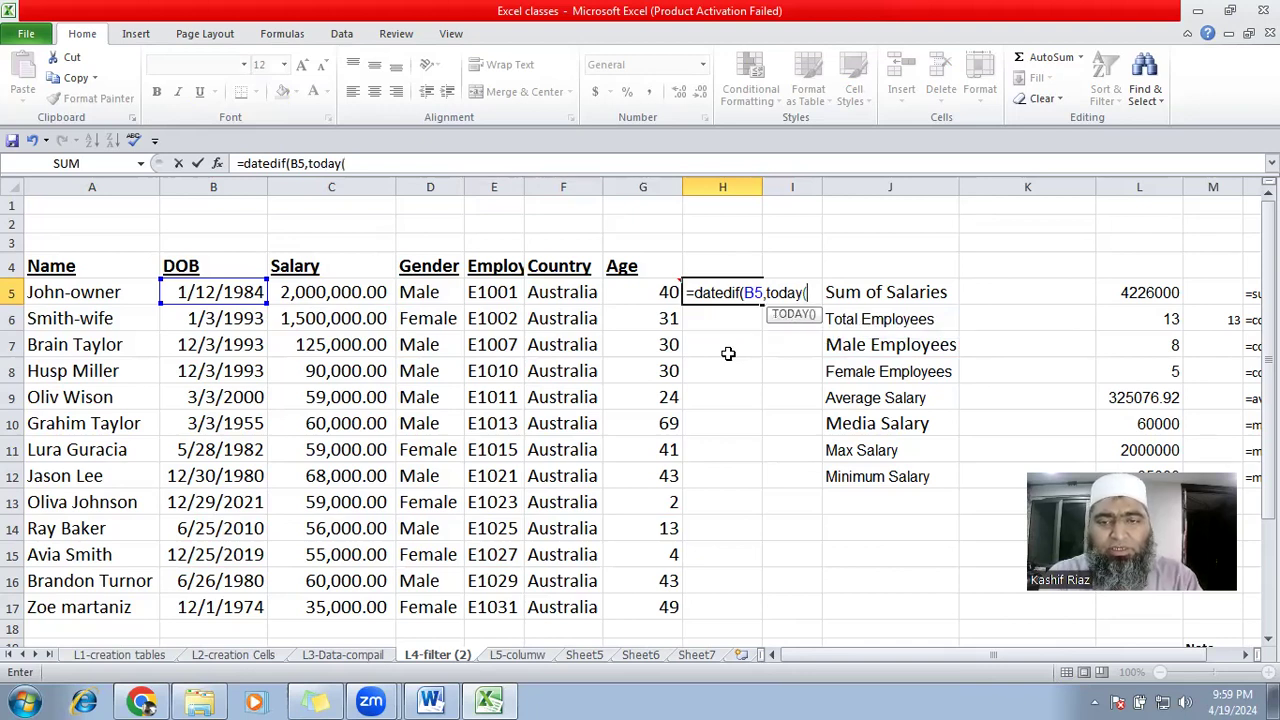
type("),")
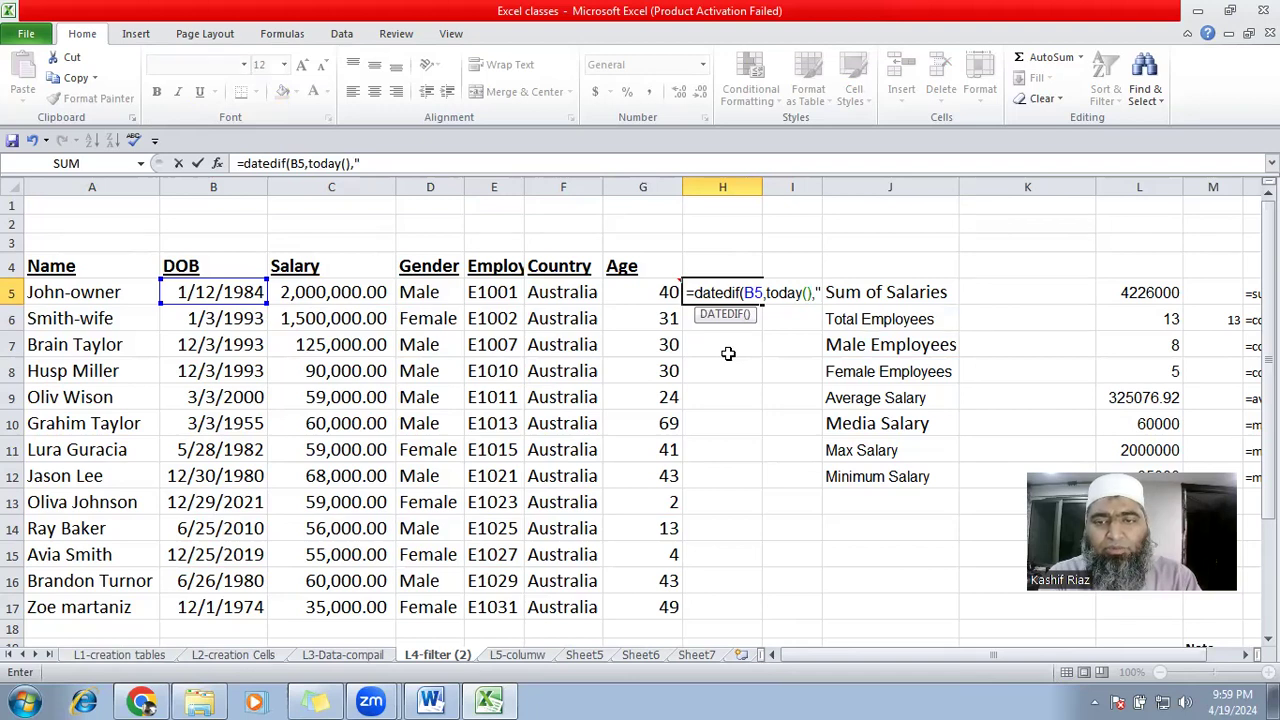
type("\"y")
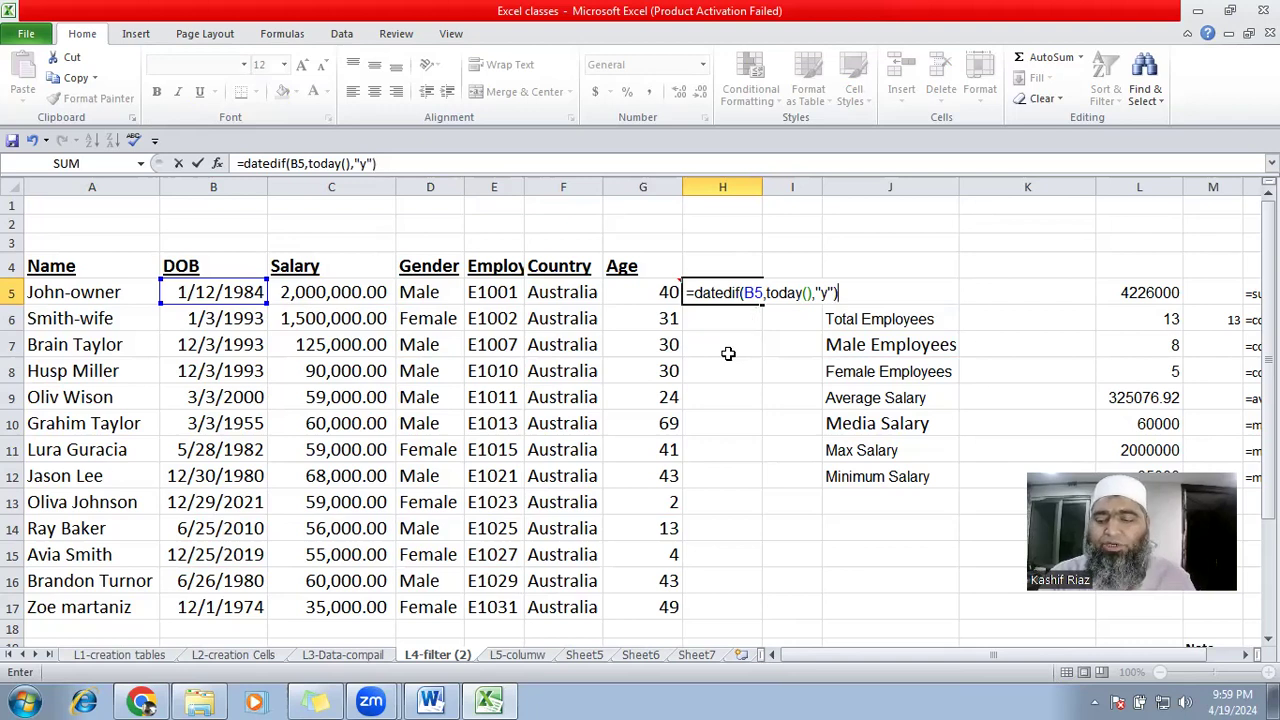
key("Return")
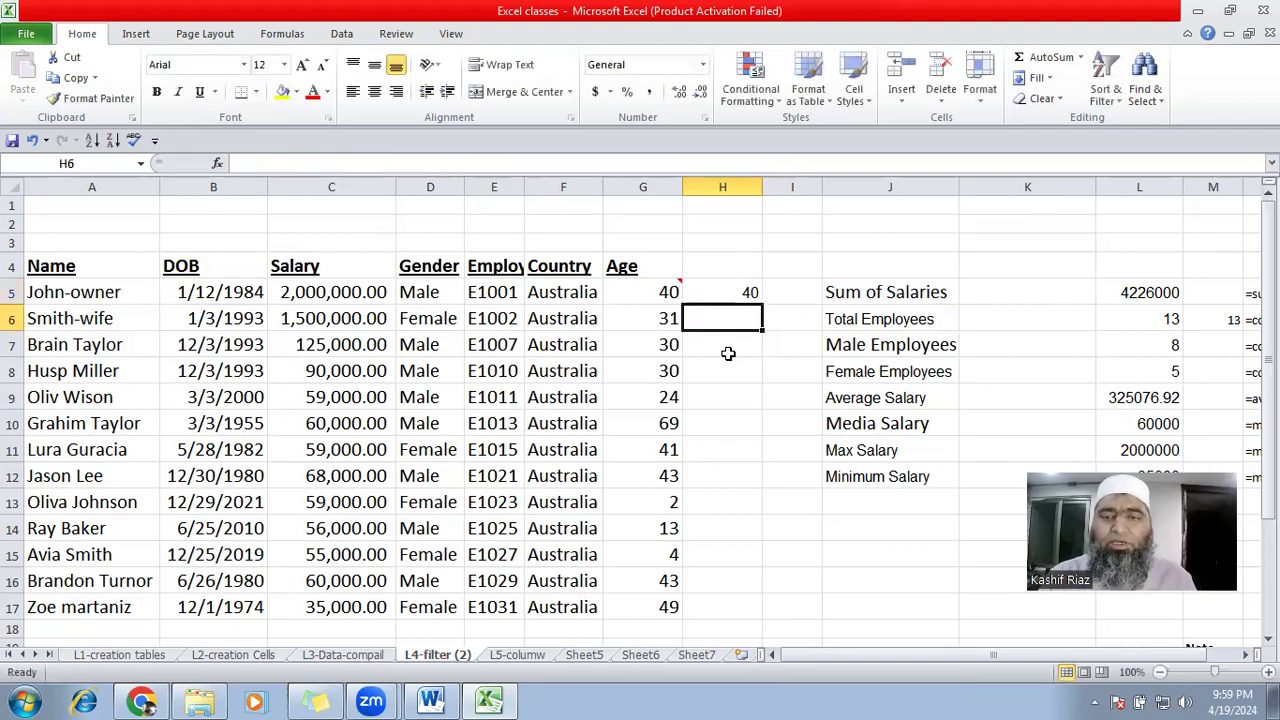
Fill the age formula from H5 down to H17, and clear the contents of that range.
left_click(750, 291)
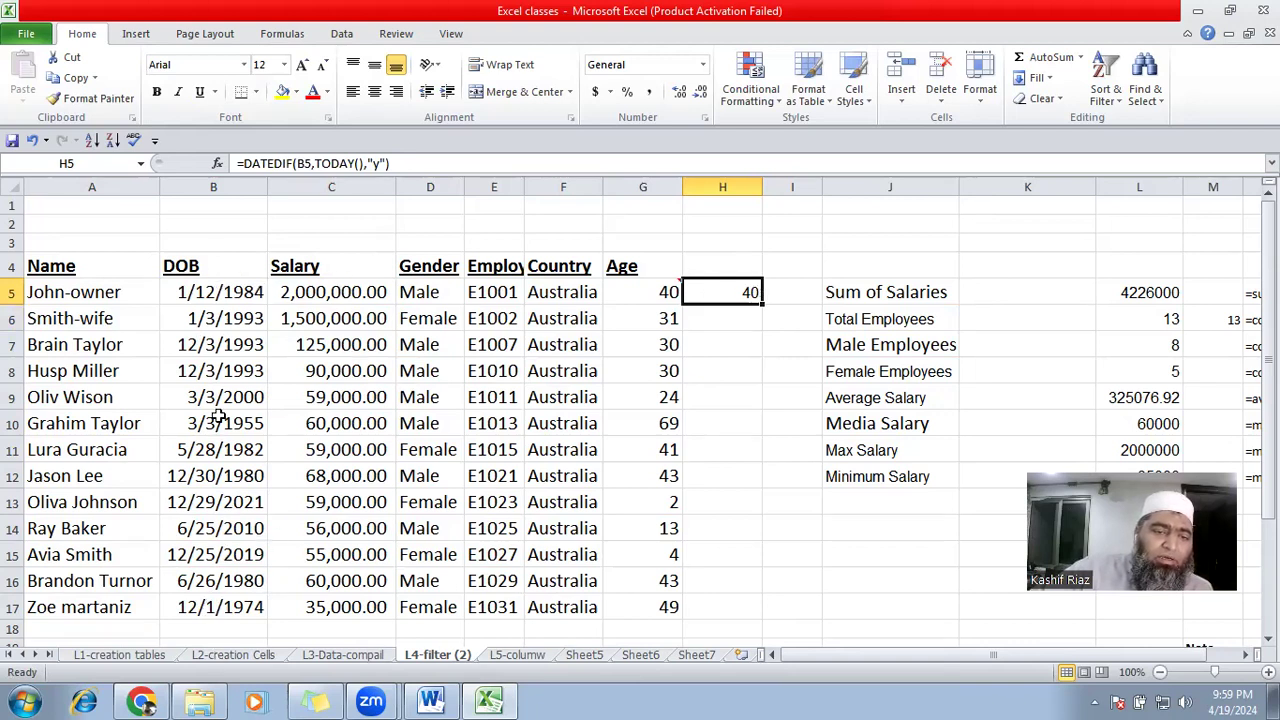
double_click(762, 303)
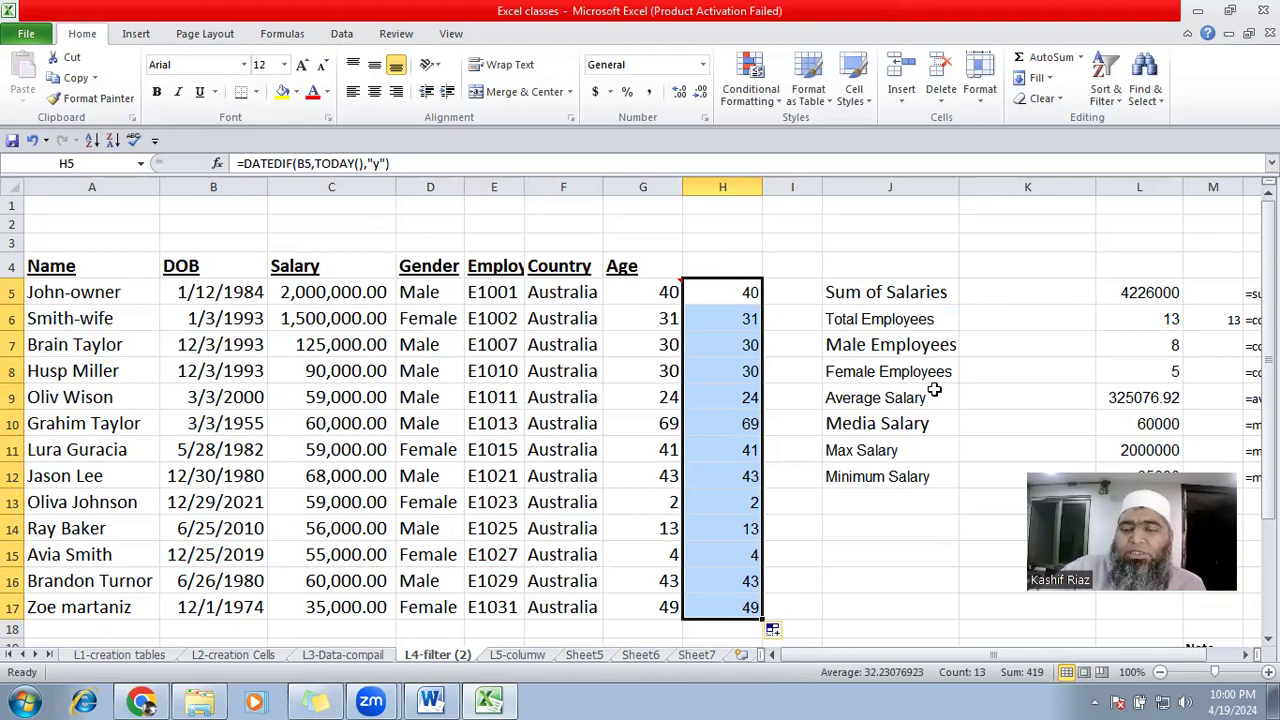
scroll(933, 390, "down", 3)
scroll(933, 390, "up", 3)
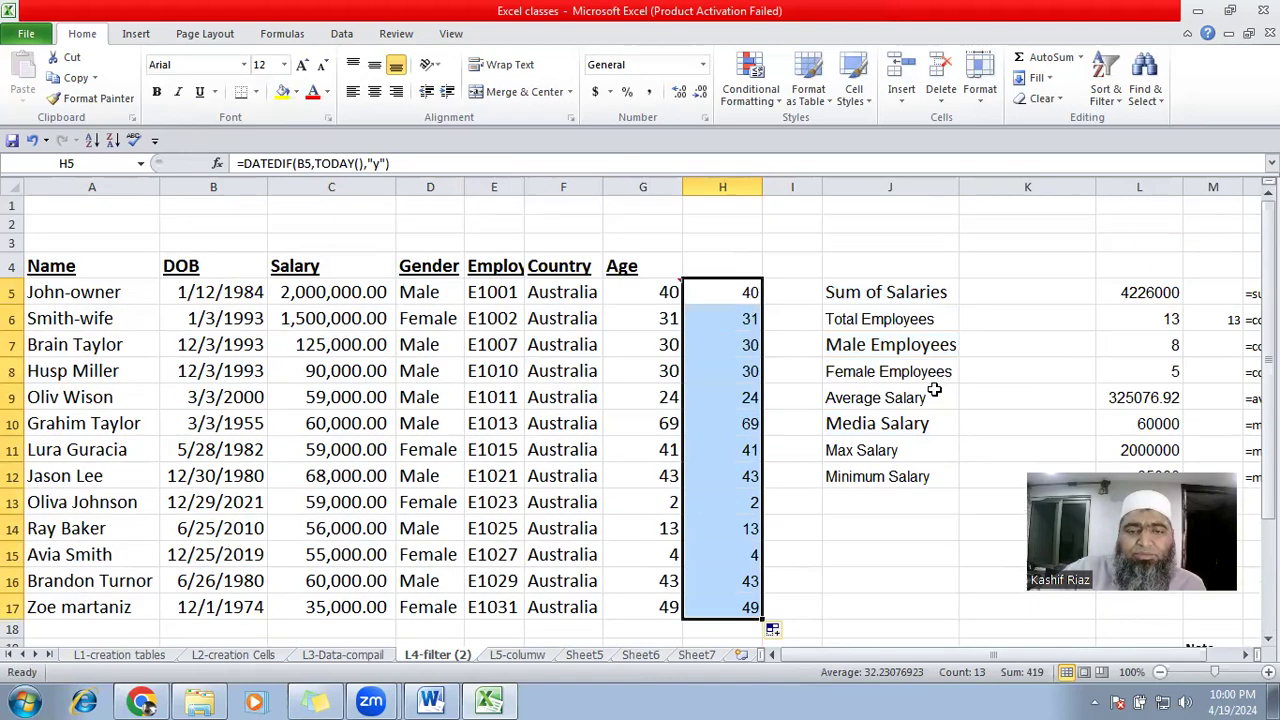
scroll(933, 390, "down", 1)
scroll(933, 390, "up", 1)
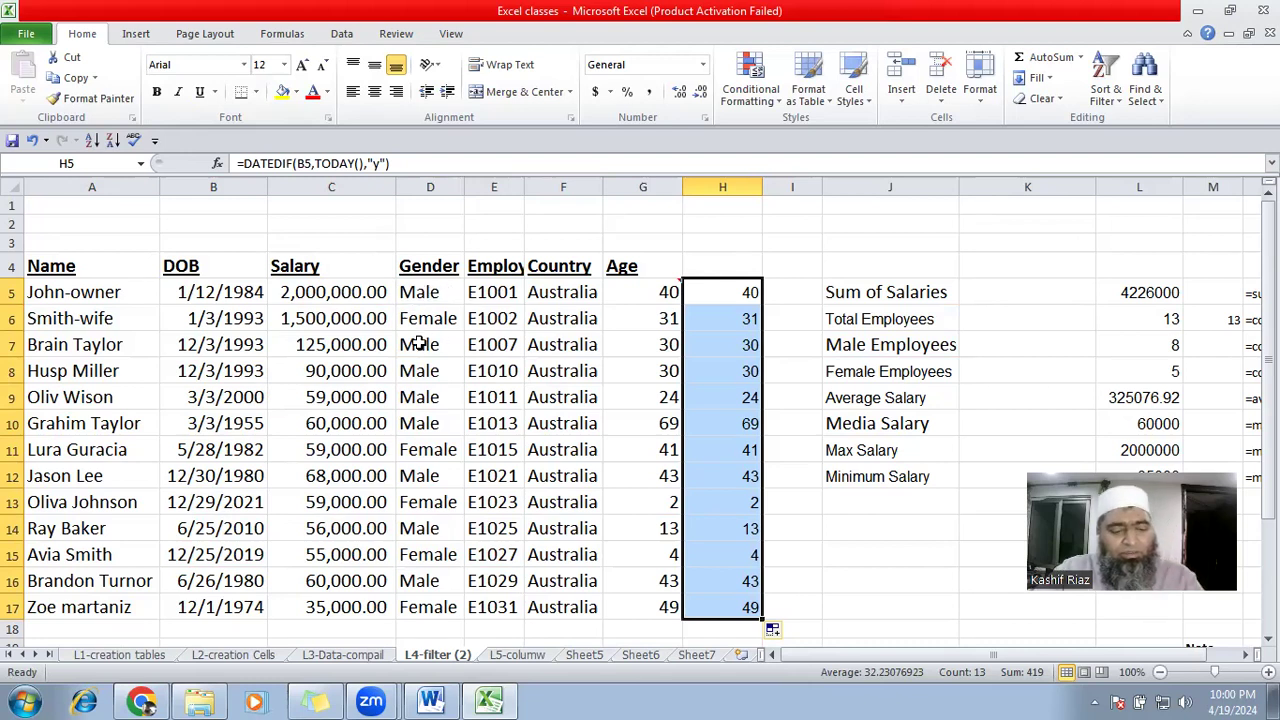
key("Delete")
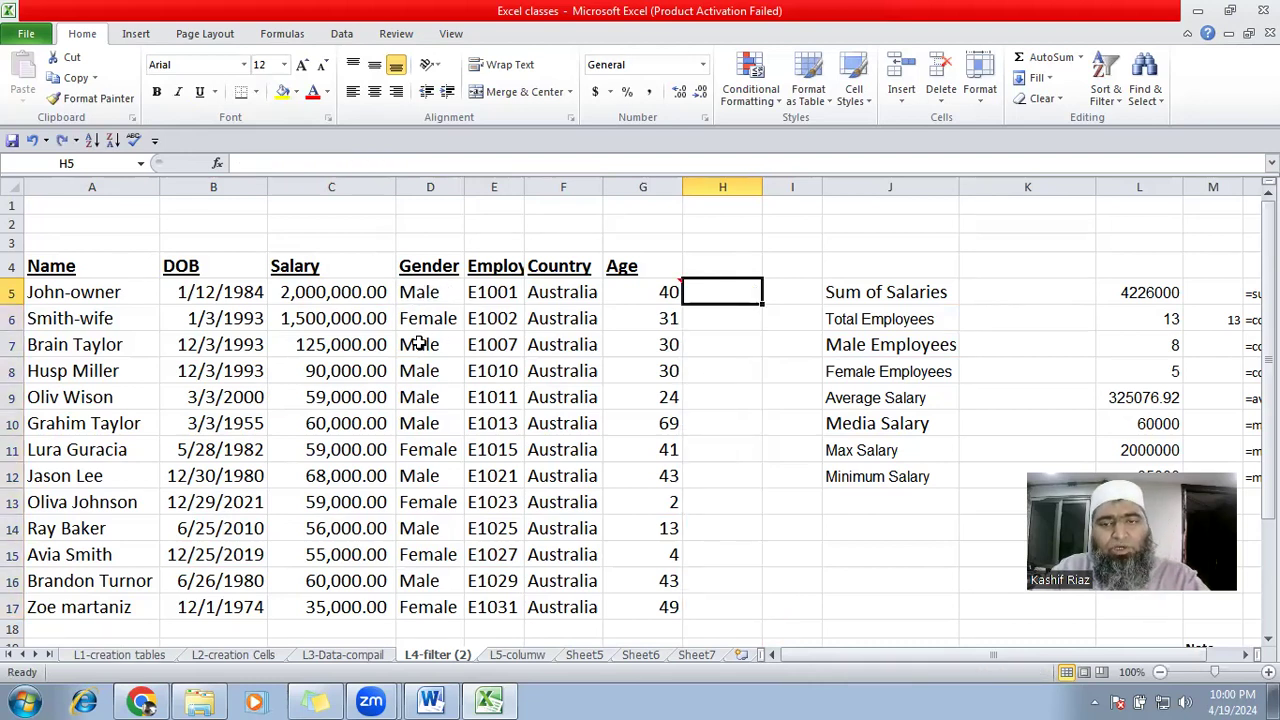
Examine the function names beside the summary values and the list of notes below them.
left_click(570, 394)
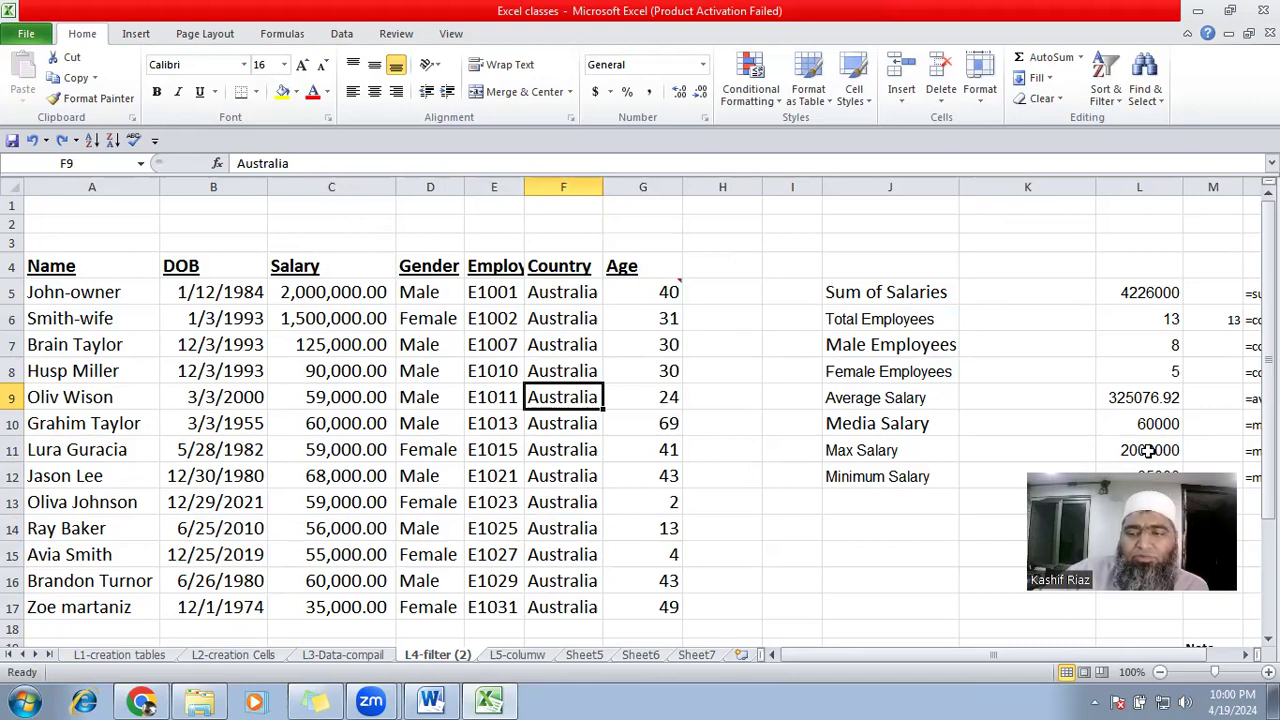
left_click(1250, 656)
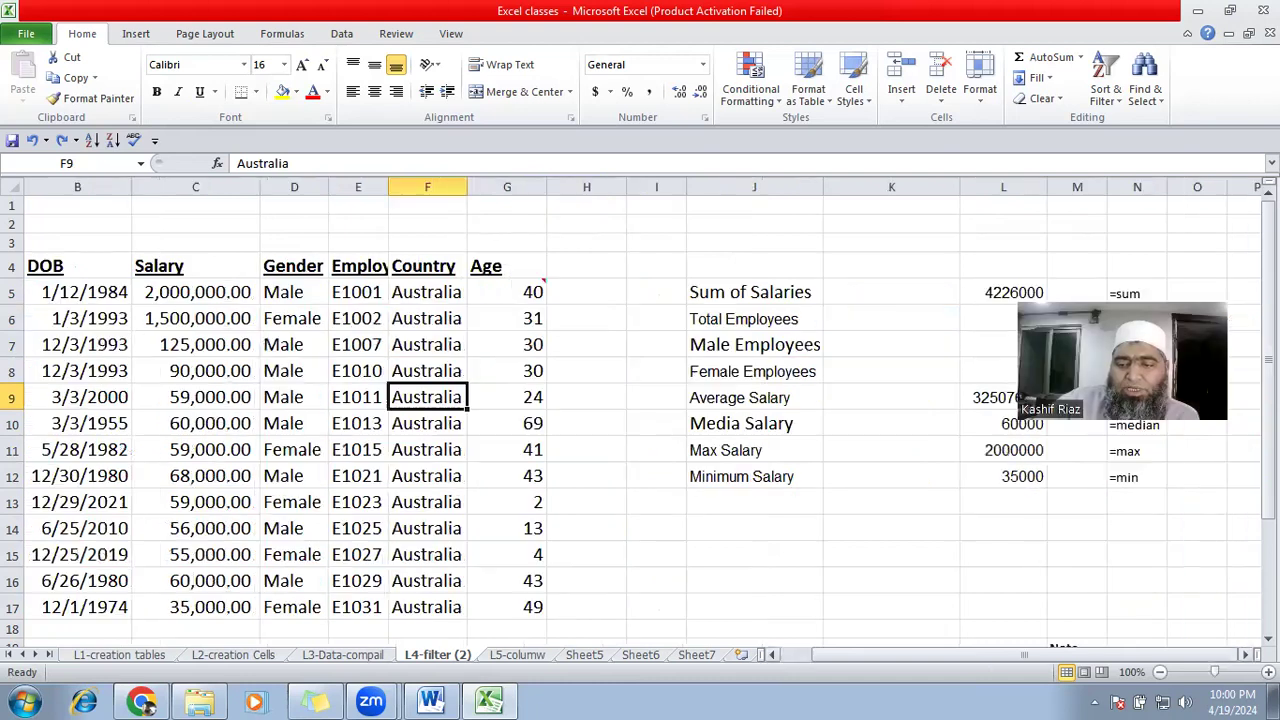
left_click(1268, 639)
left_click(1268, 639)
left_click(1268, 639)
left_click(1268, 639)
left_click(1268, 639)
left_click(1268, 639)
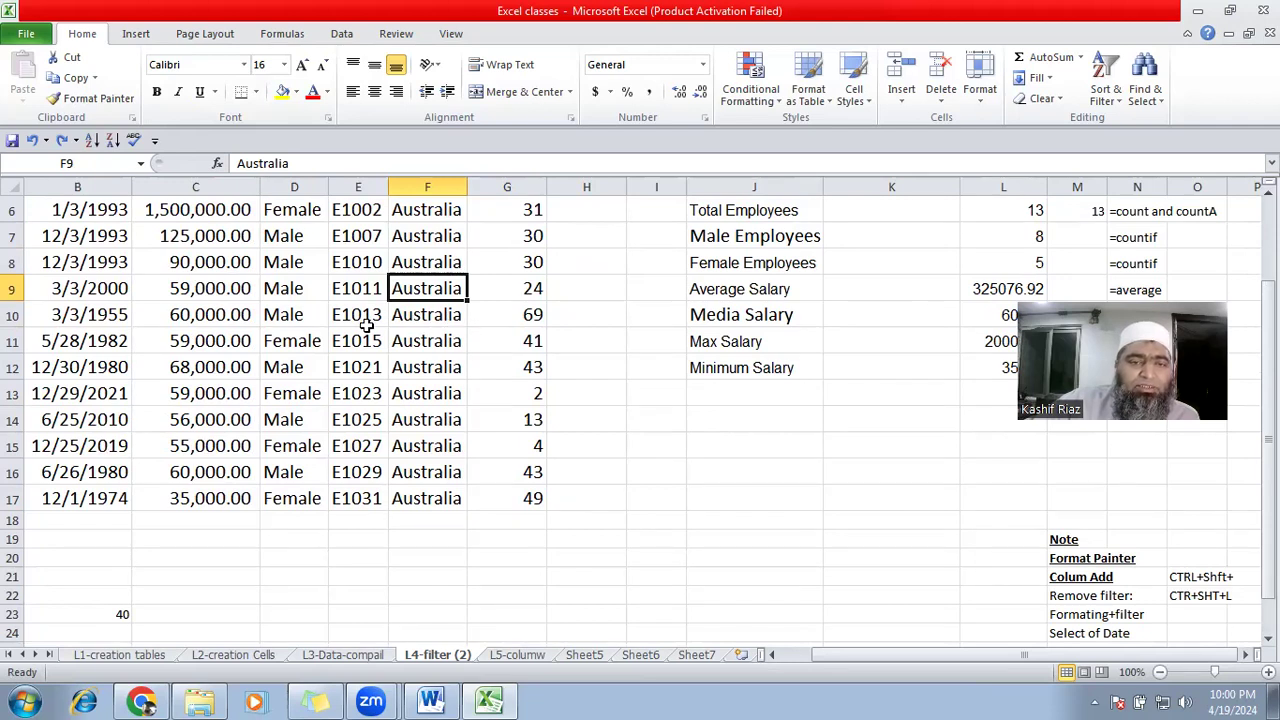
scroll(367, 326, "up", 2)
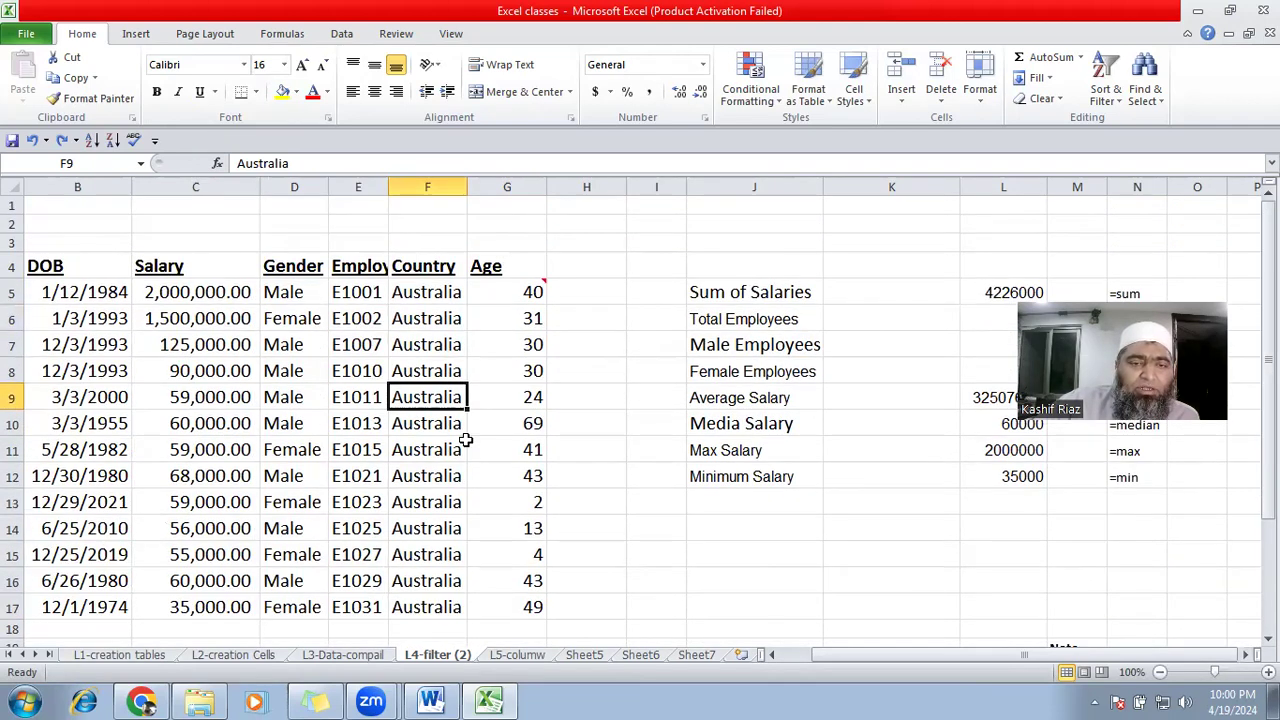
Select the whole employee table and turn on filtering for its header row.
left_click(113, 423)
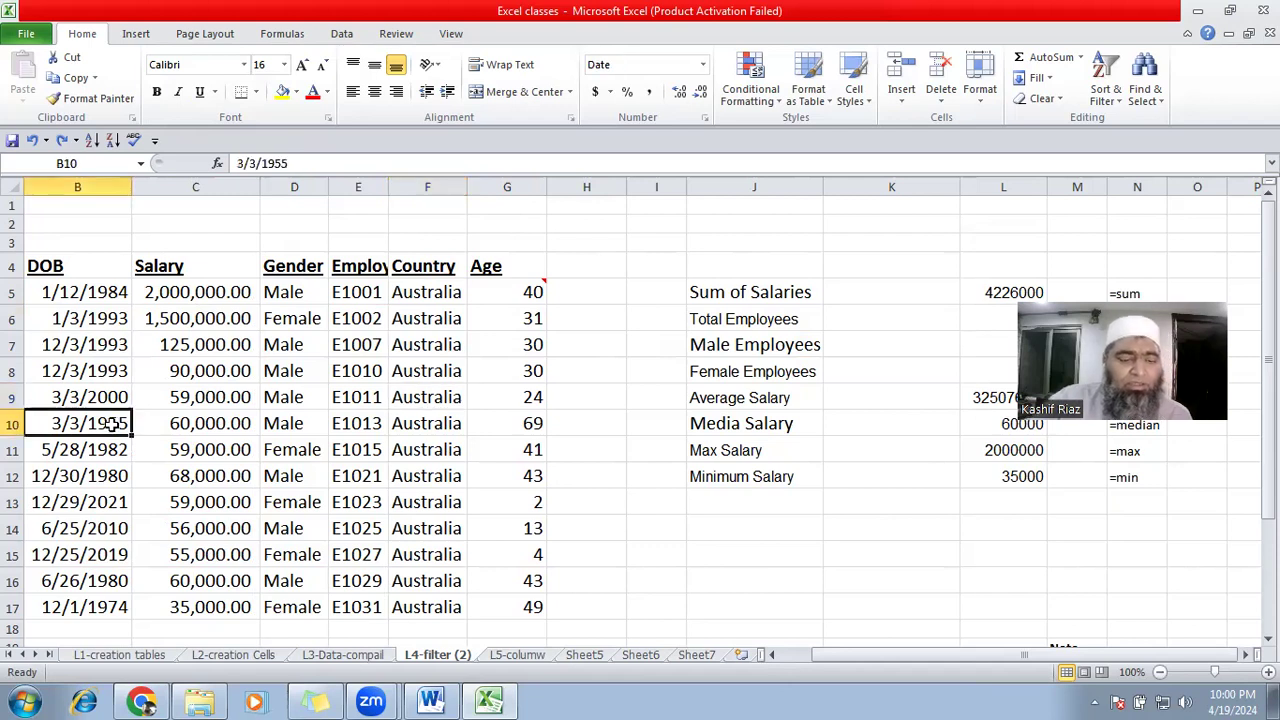
key("ctrl+a")
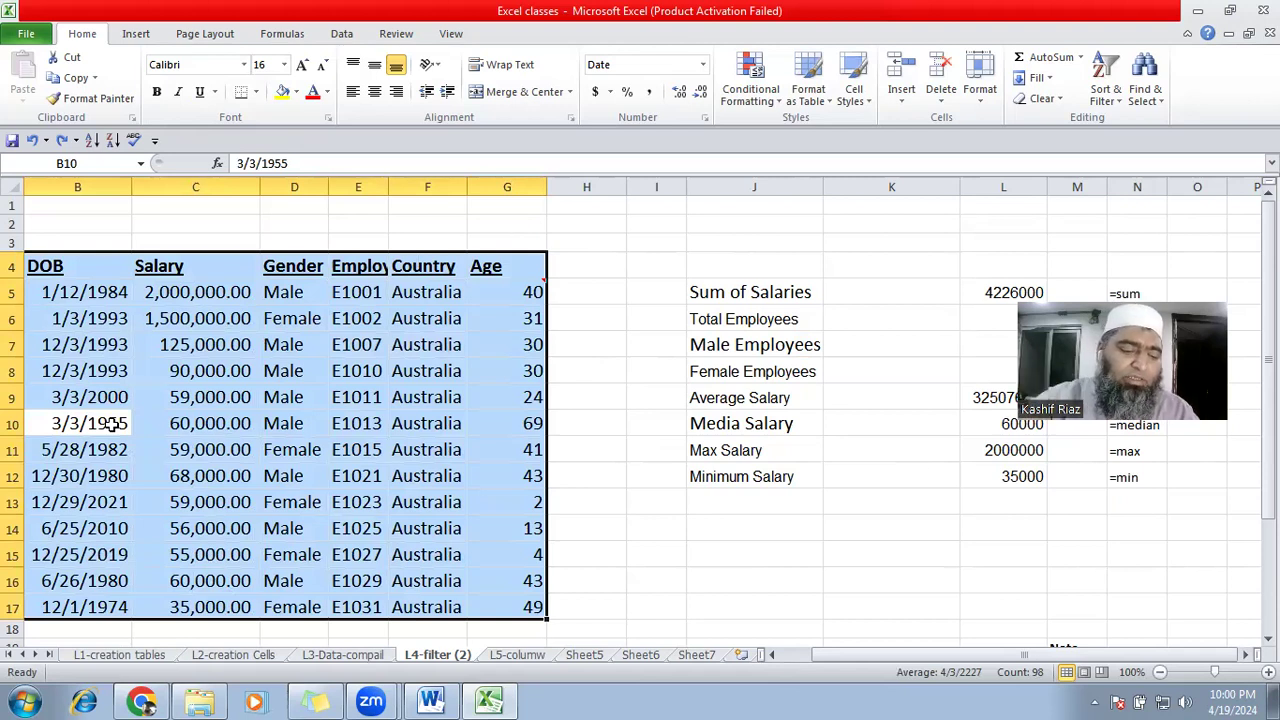
key("ctrl+shift+l")
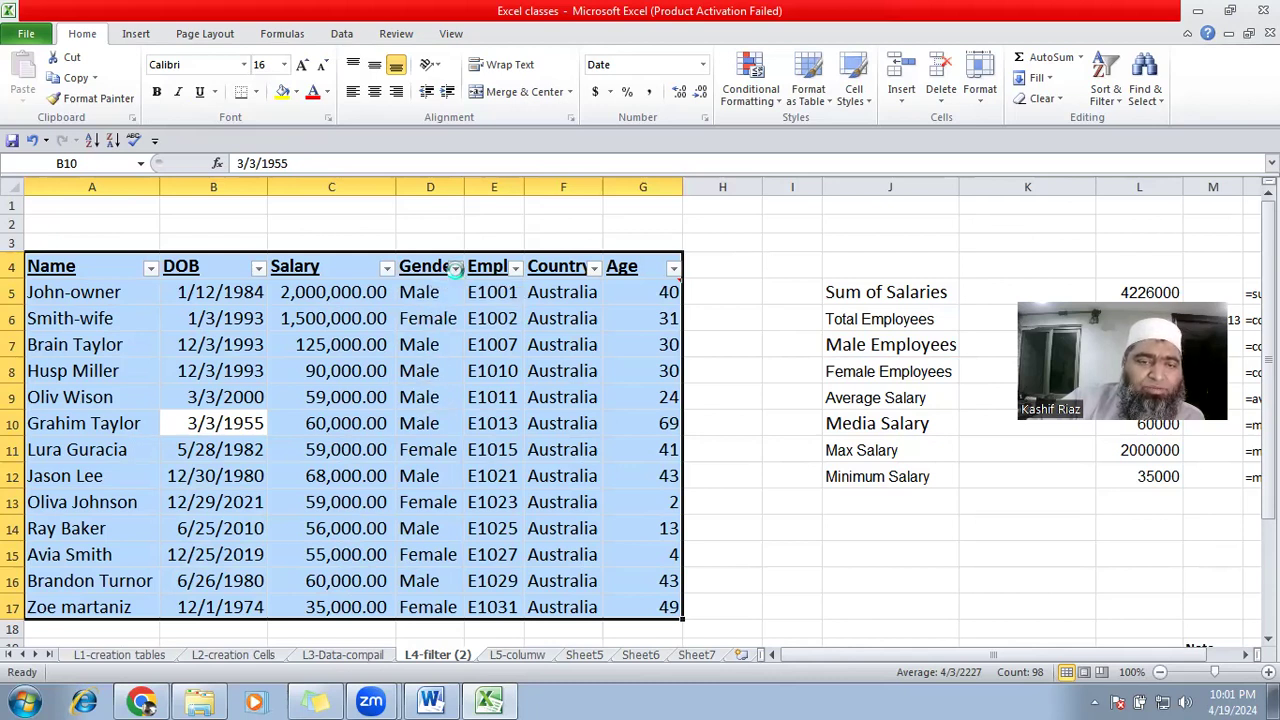
Filter the Gender column of the employee table to show only Male.
left_click(455, 269)
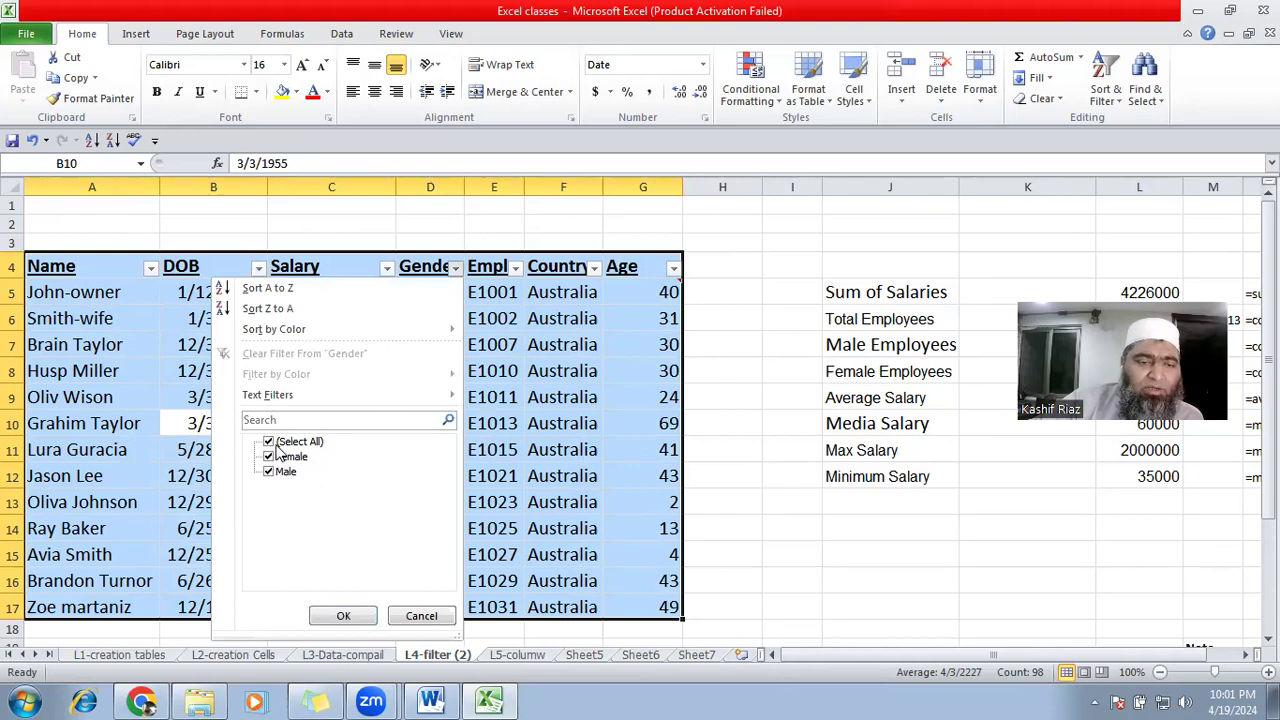
left_click(268, 442)
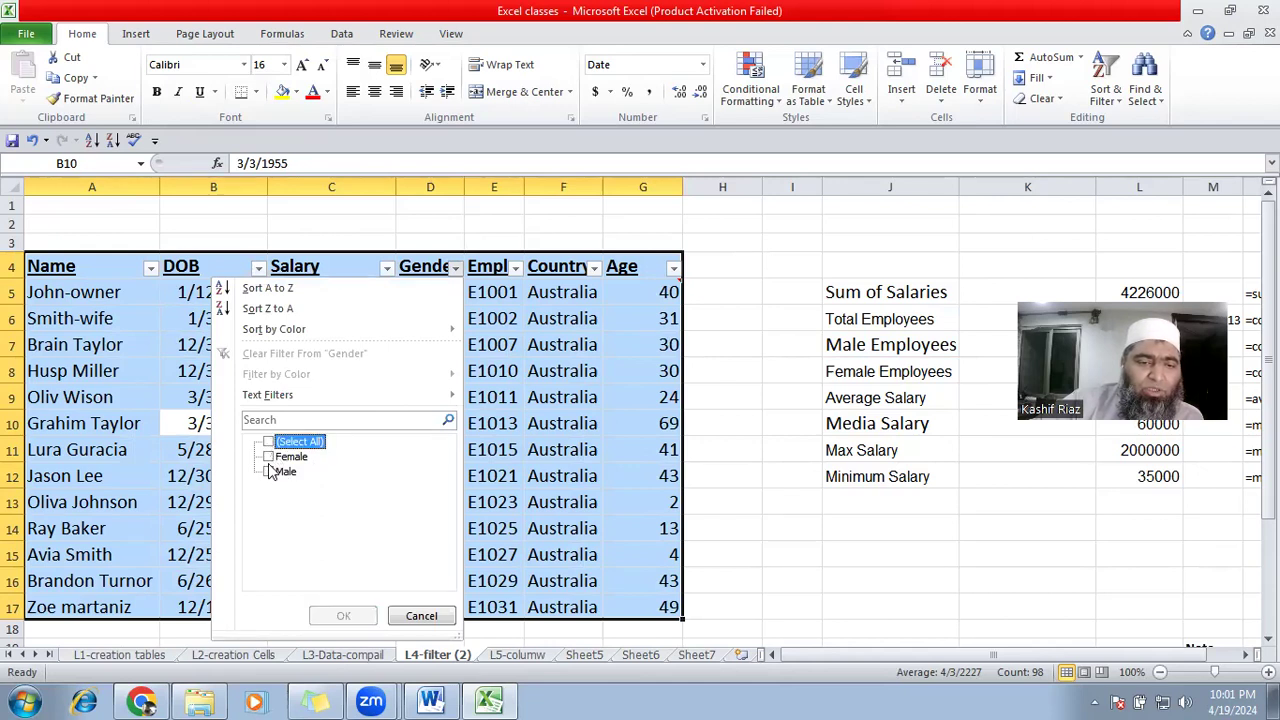
left_click(268, 473)
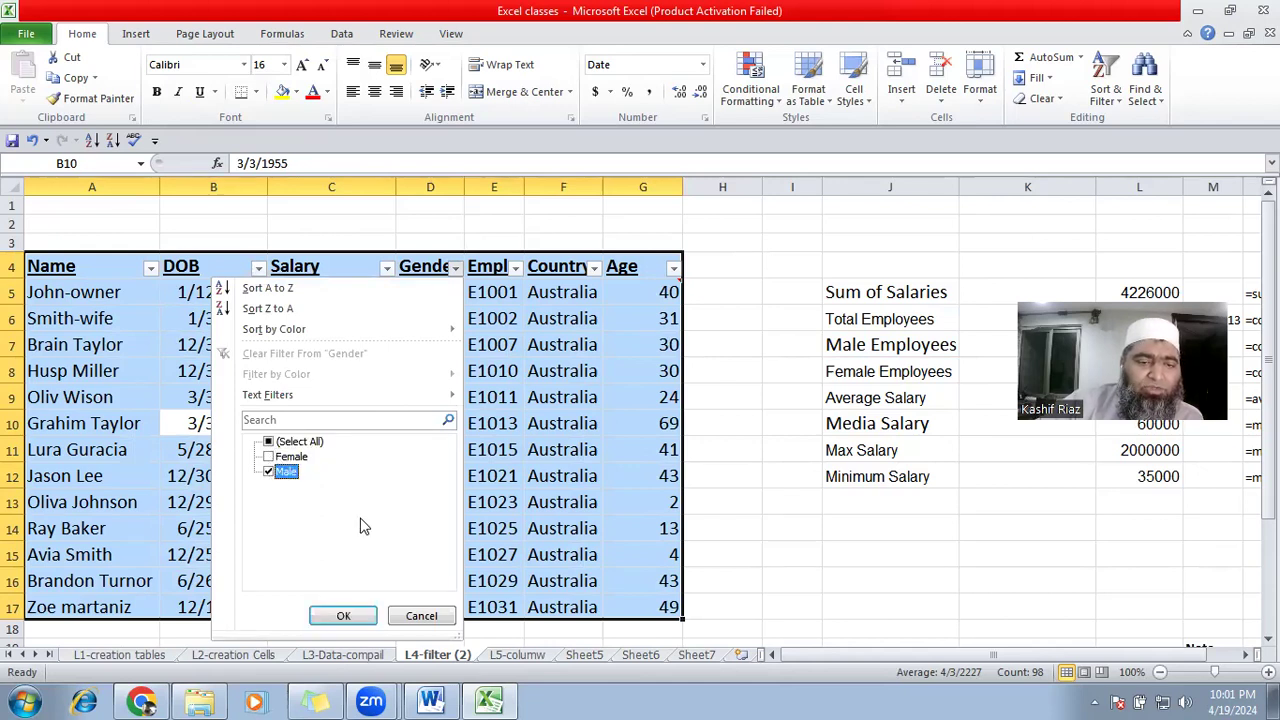
left_click(343, 617)
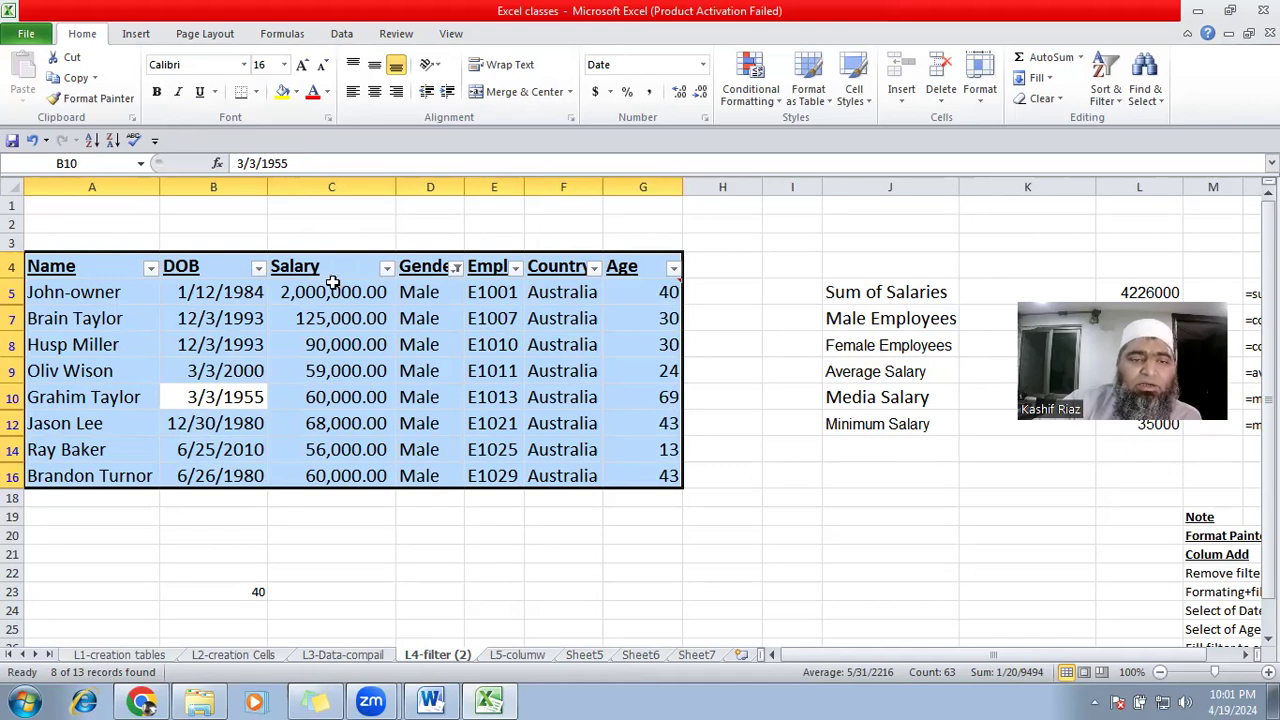
Apply a number filter to the Salary column for values greater than 50000.
left_click(388, 269)
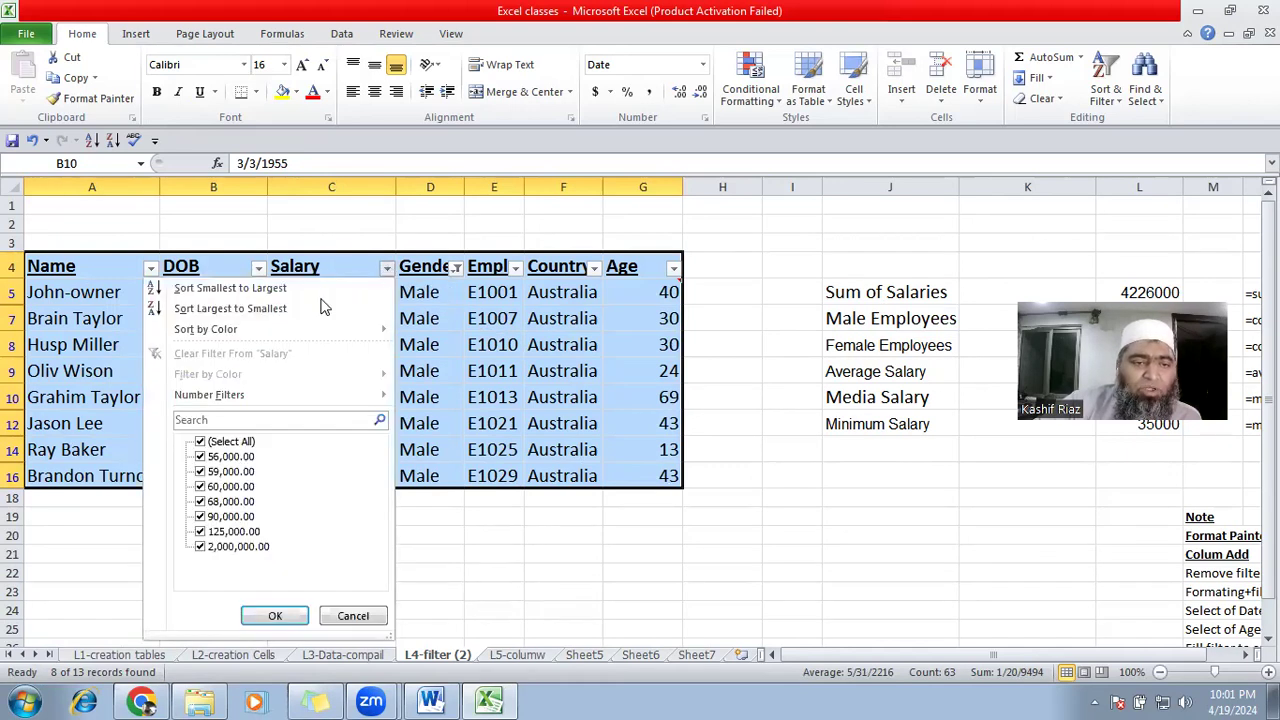
mouse_move(245, 400)
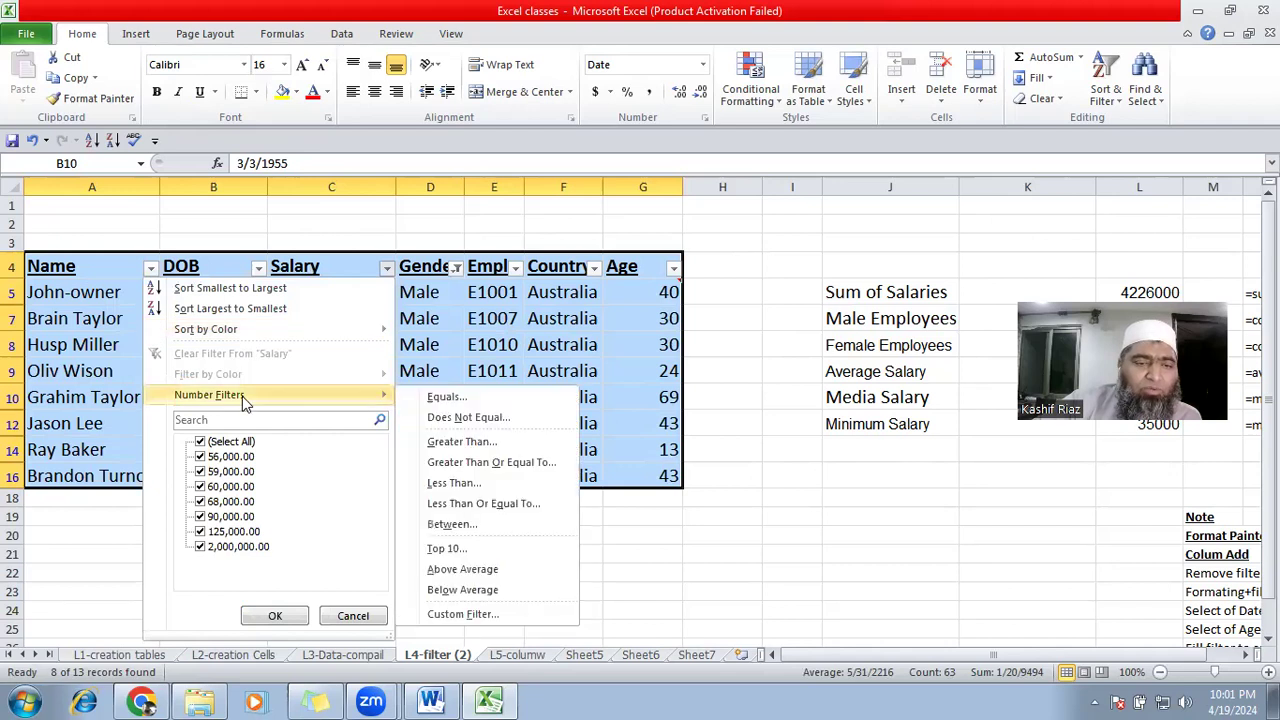
left_click(486, 443)
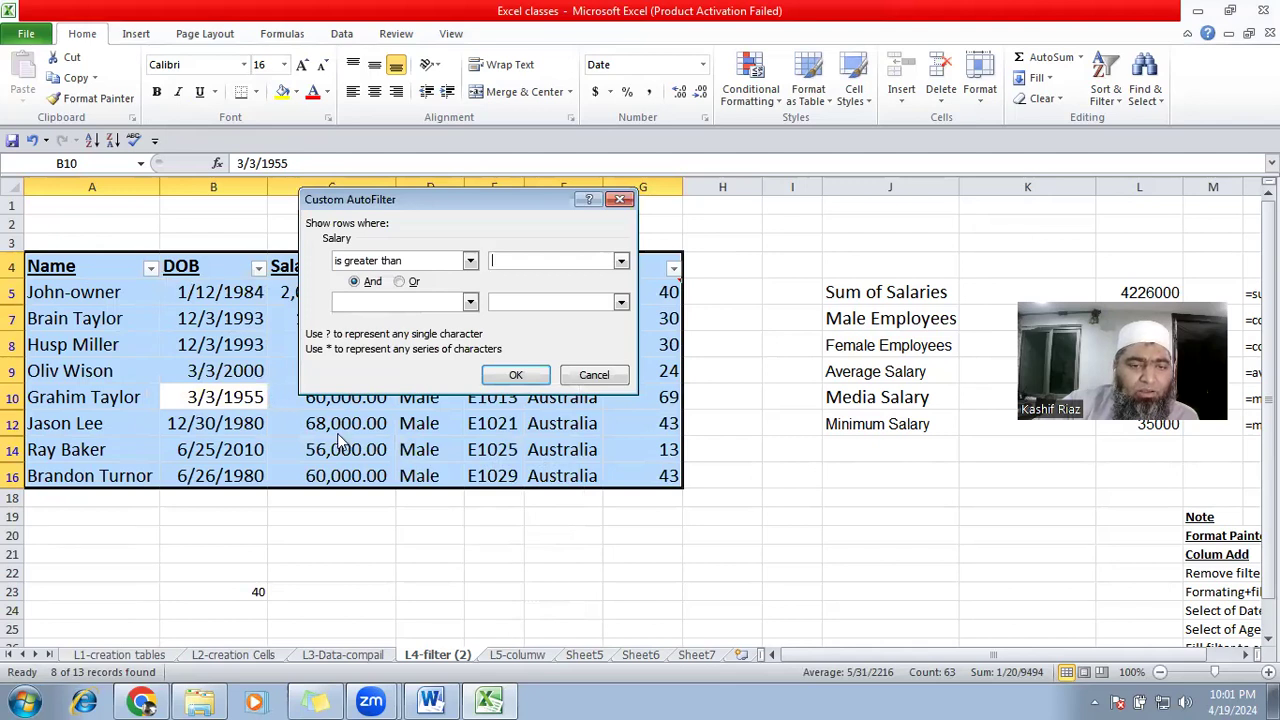
left_click(367, 308)
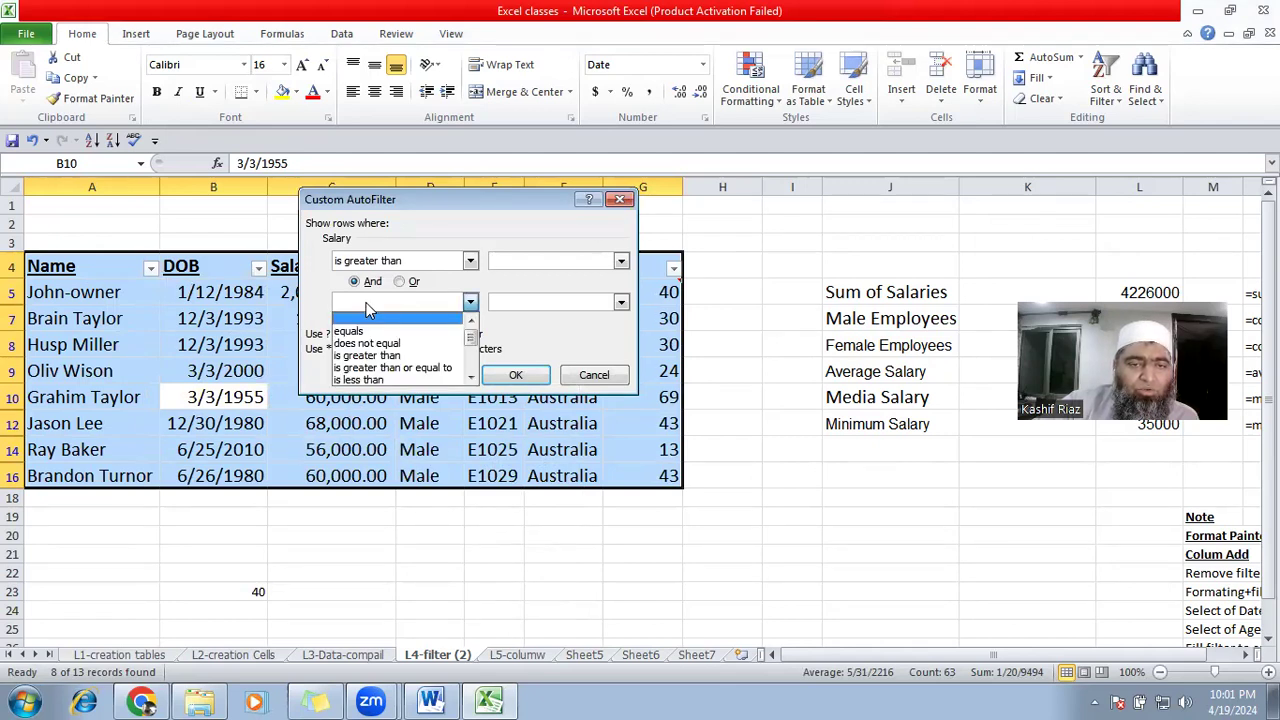
left_click(367, 308)
left_click(524, 260)
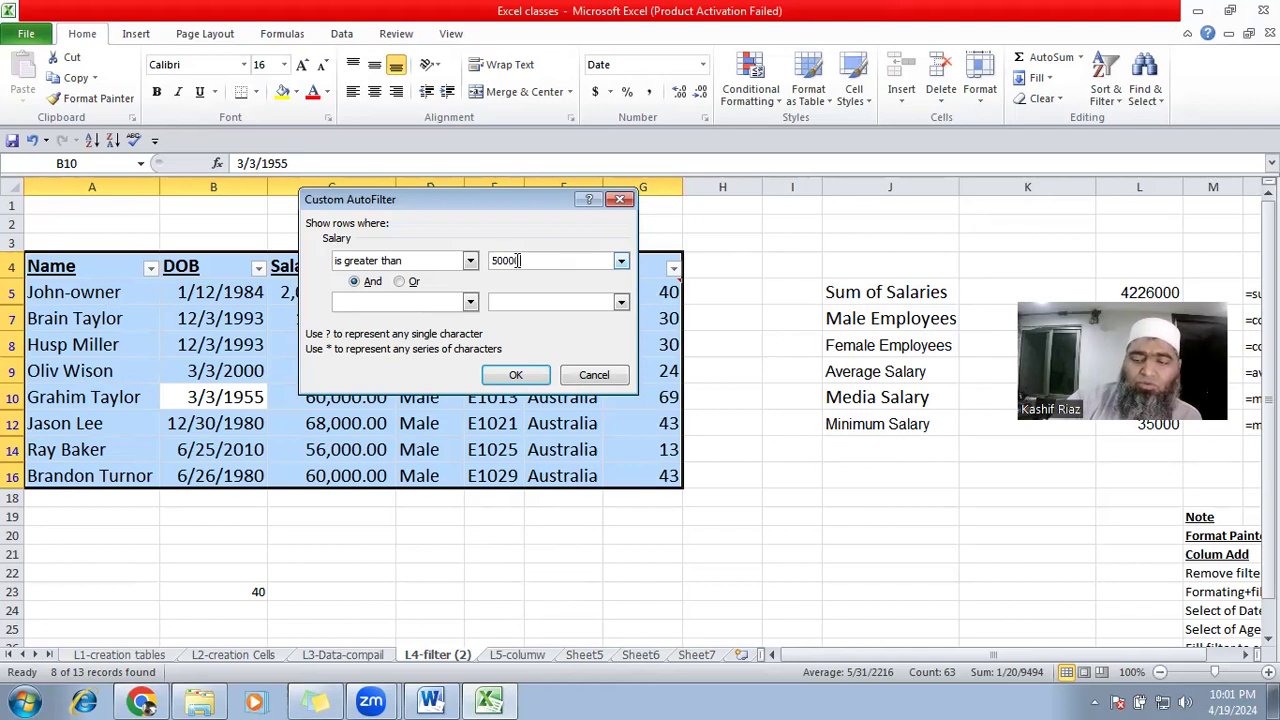
key("Return")
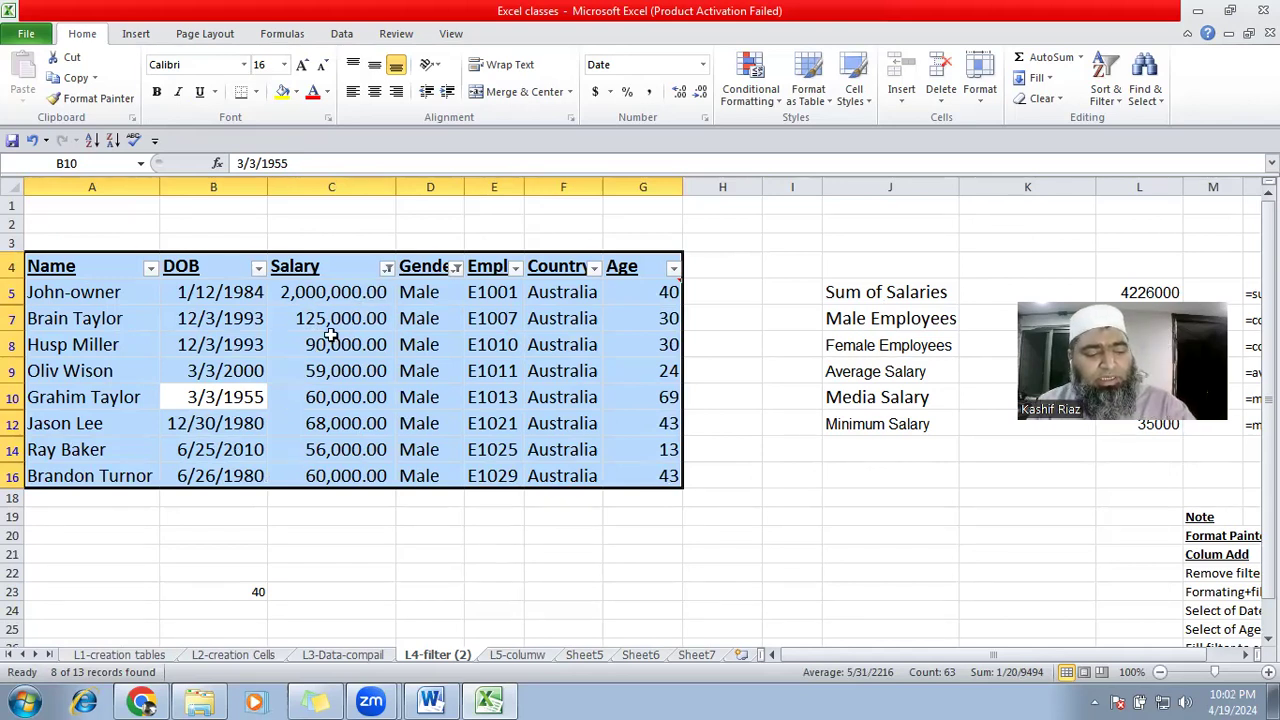
Turn off filtering for the employee table and check the shortcut notes about adding columns and removing filters.
key("ctrl+shift+l")
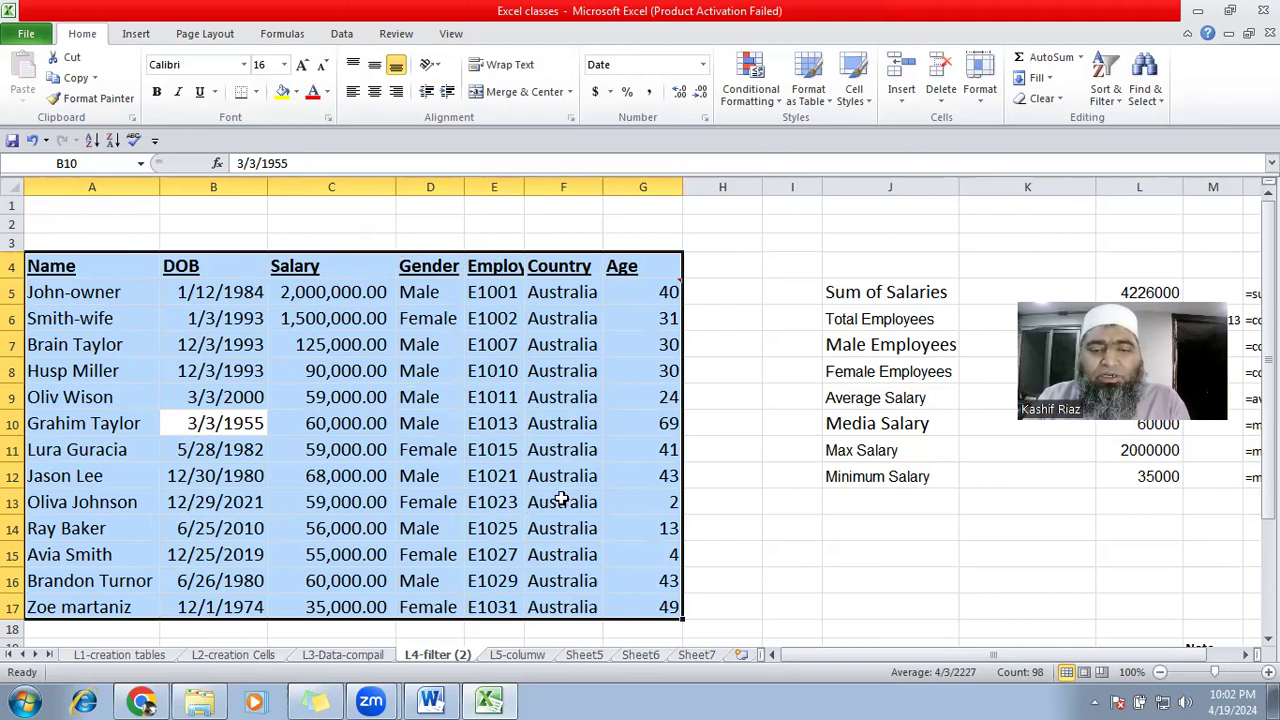
scroll(836, 470, "down", 2)
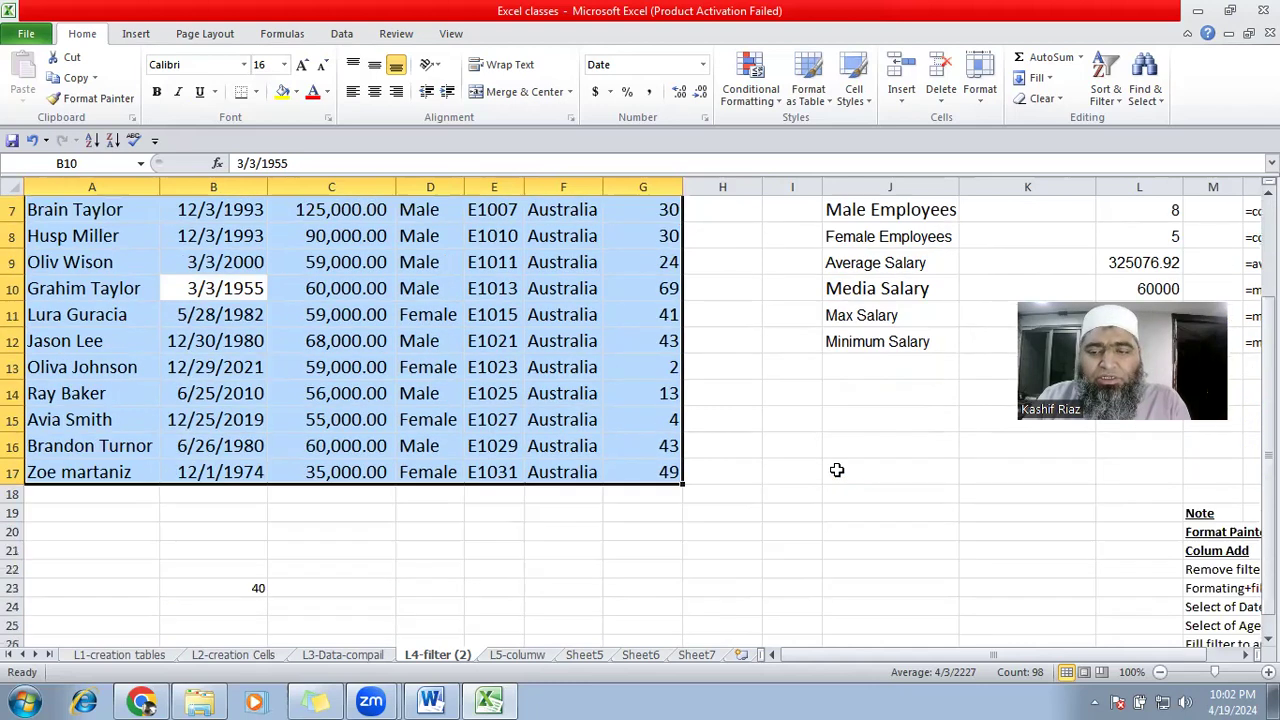
left_click_drag(1018, 651, 1070, 664)
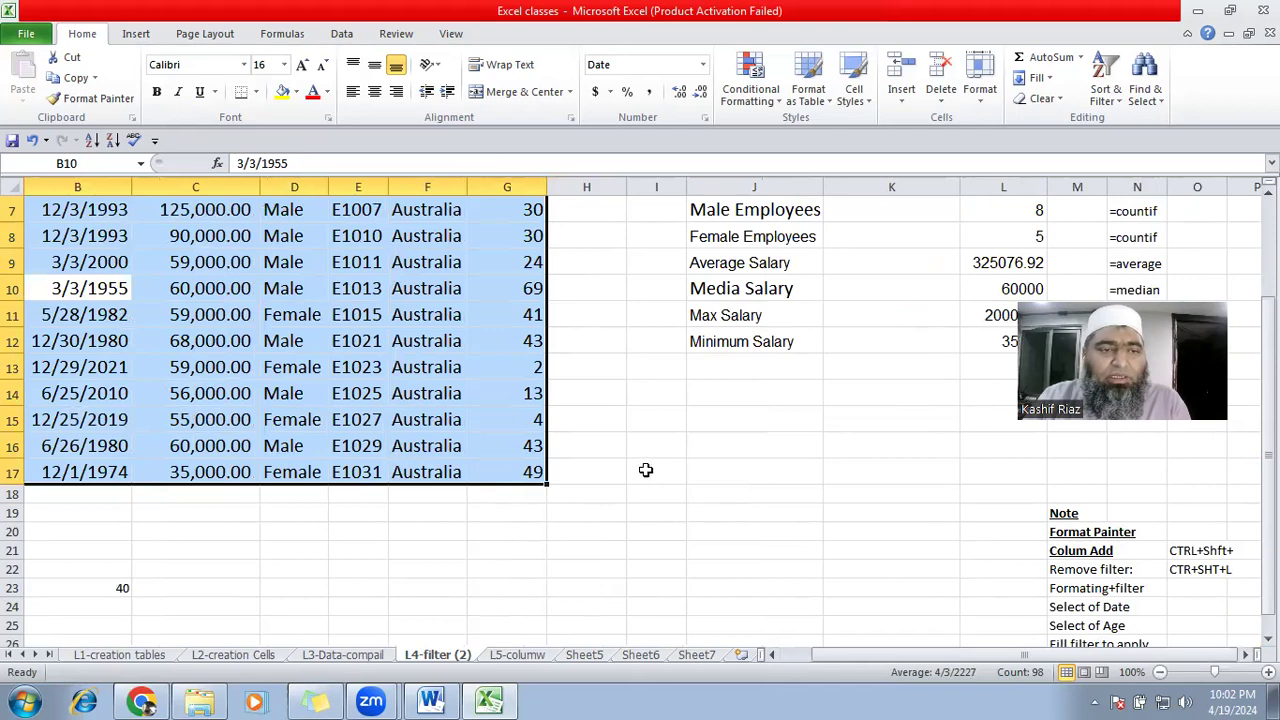
left_click(772, 658)
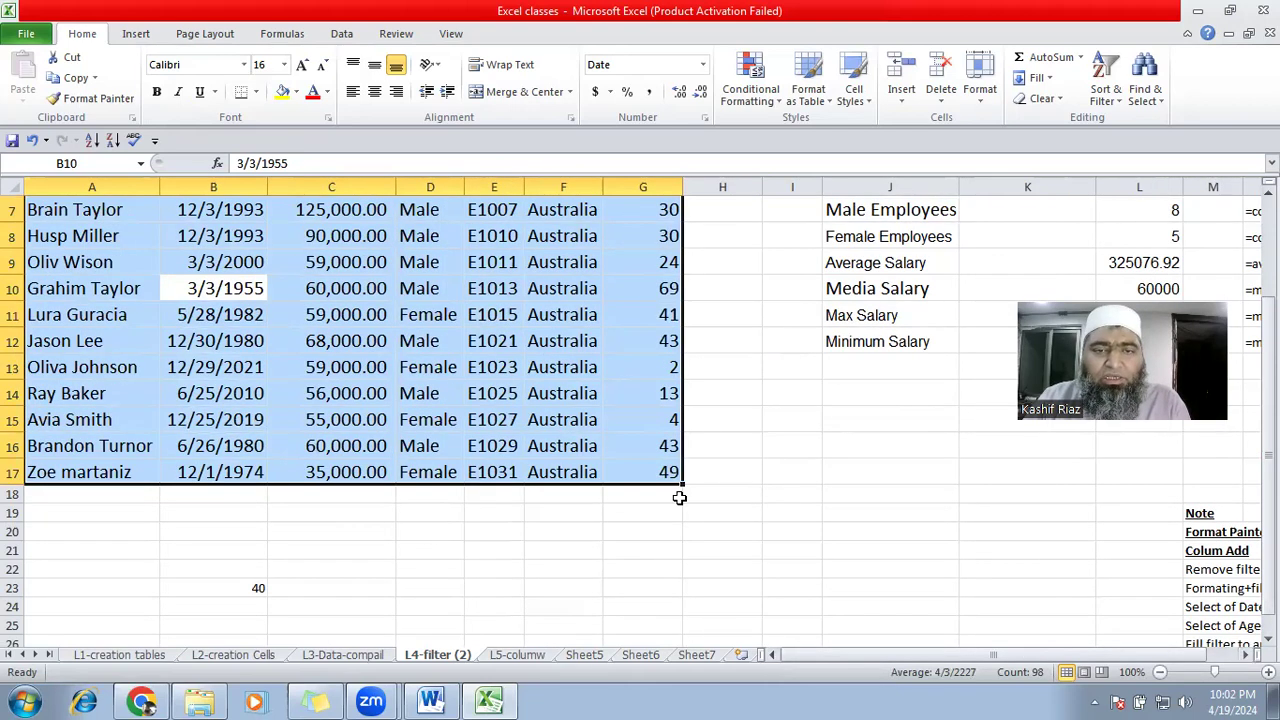
Start converting the selected employee data range, headers included, into an Excel table.
scroll(679, 497, "up", 2)
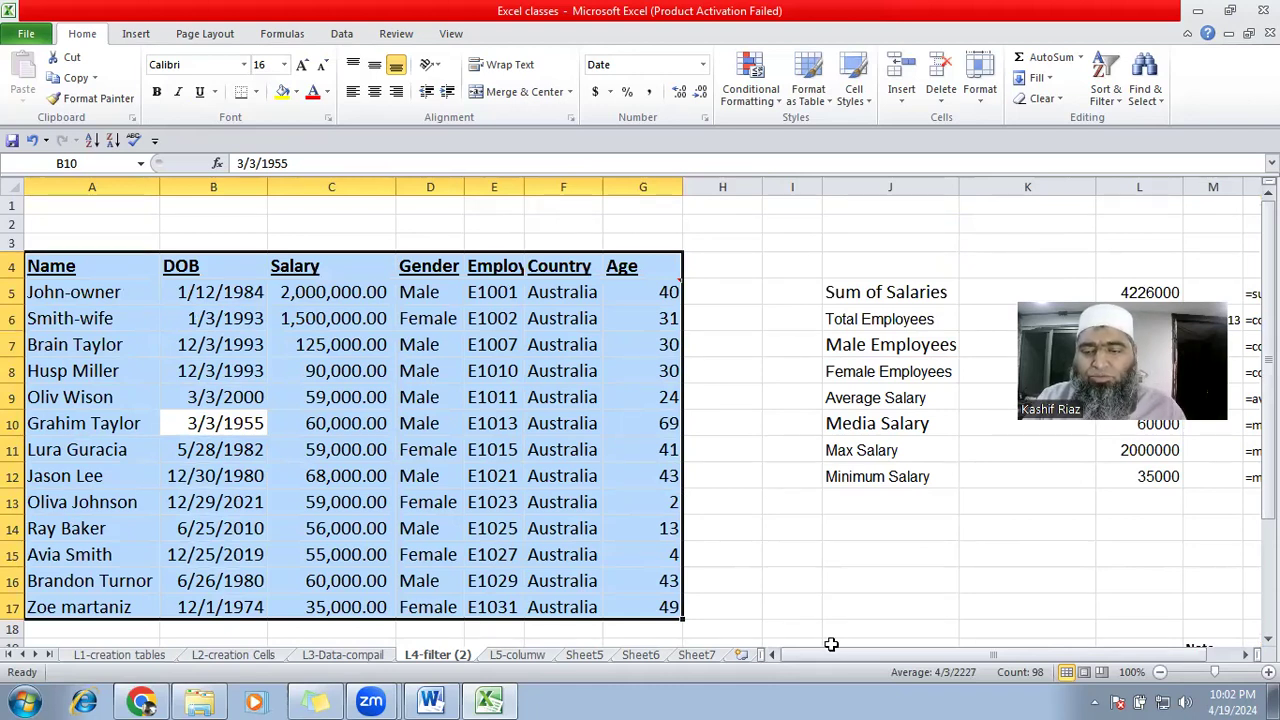
key("ctrl+t")
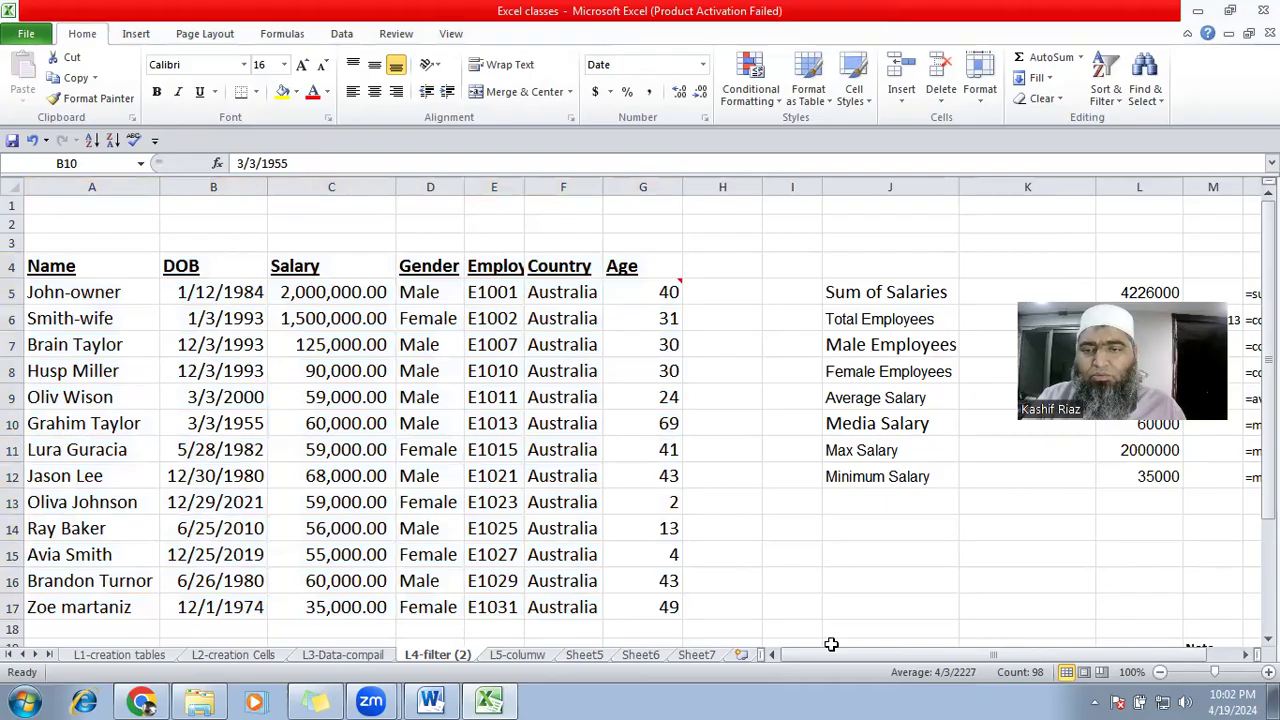